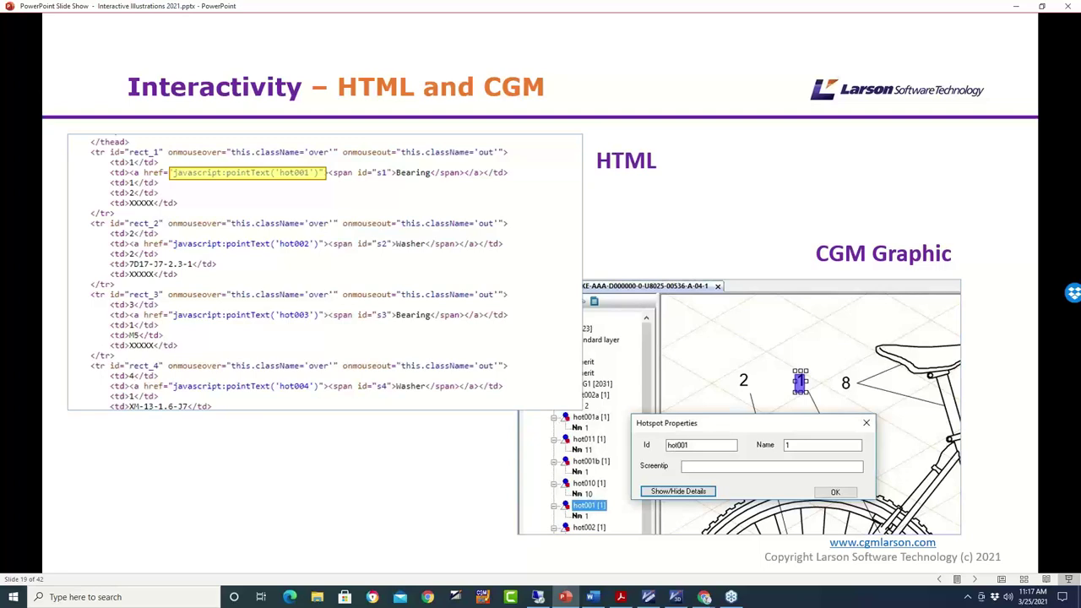
key("Right")
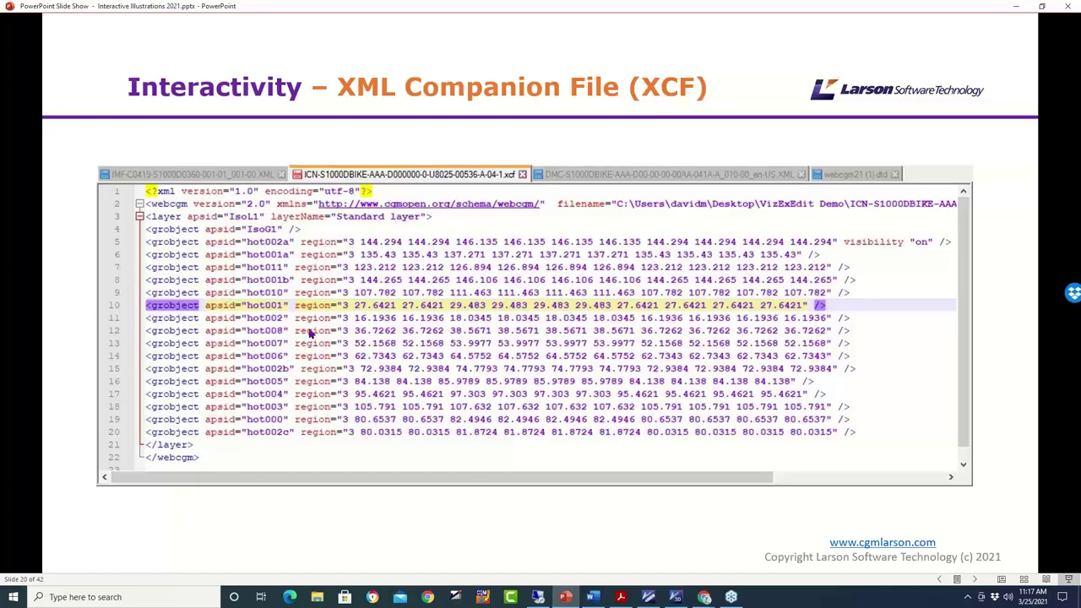
left_click(283, 306)
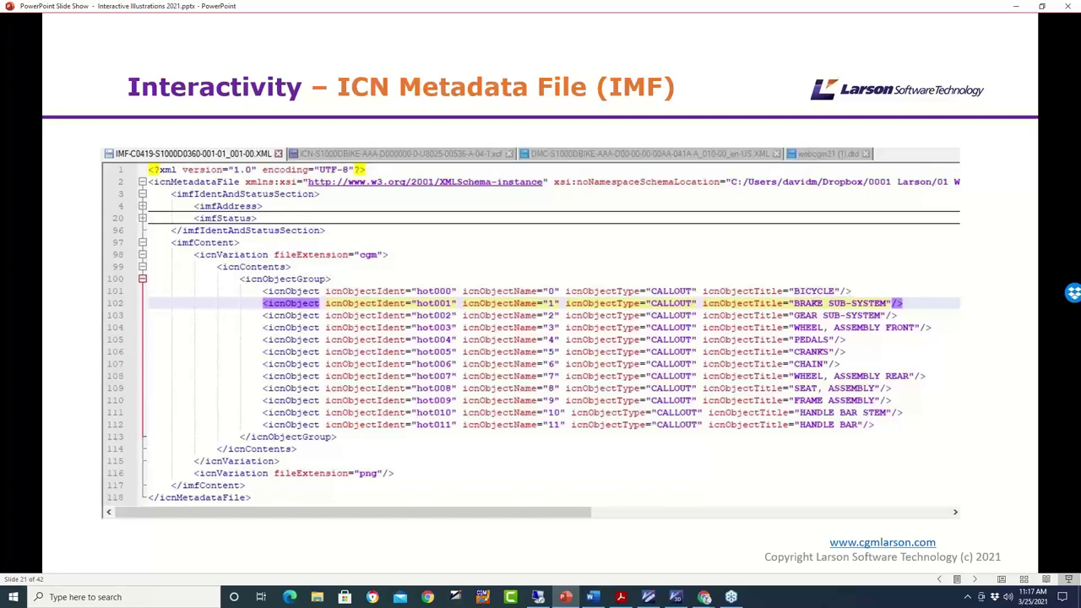
key("Right")
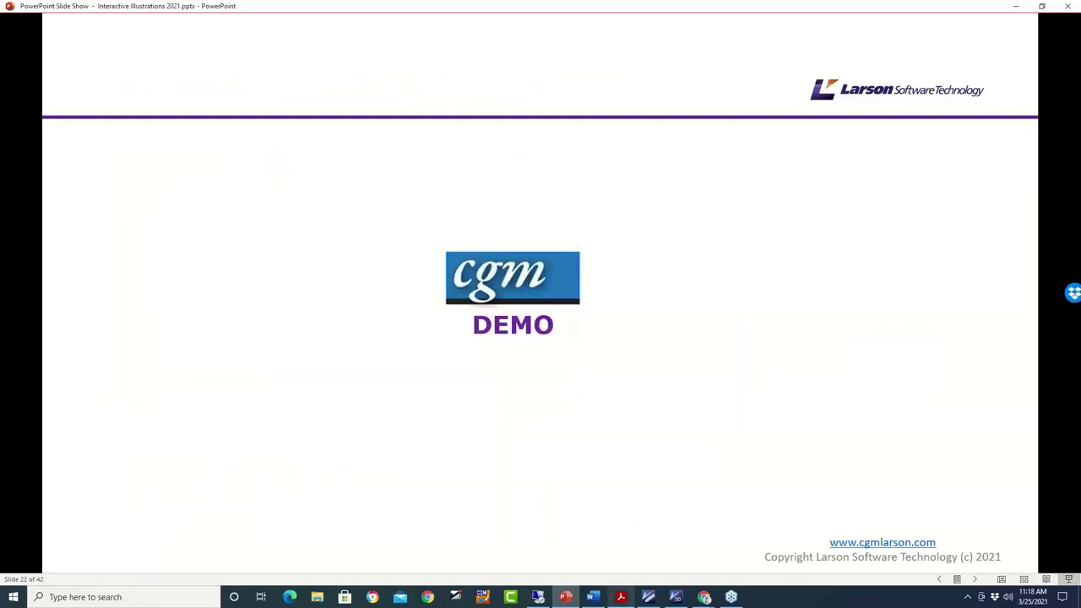
Switch to VizEx Edit and add circled callouts 1, 2 and 3 to the first three large parts of the exploded view, starting at the ribbed part
left_click(649, 597)
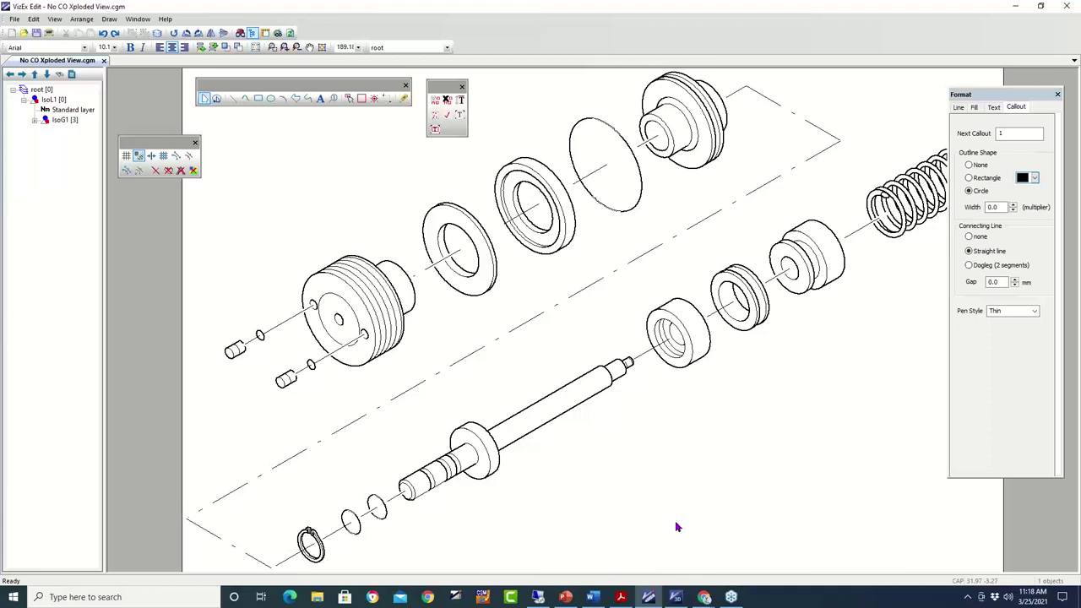
left_click(334, 100)
left_click_drag(311, 277, 268, 220)
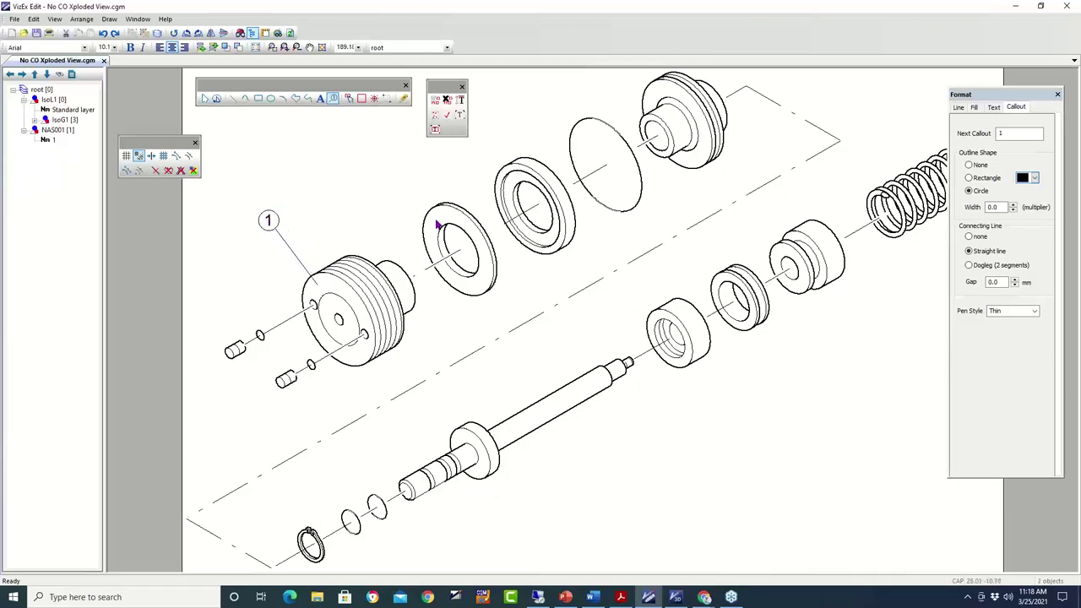
left_click_drag(436, 219, 378, 173)
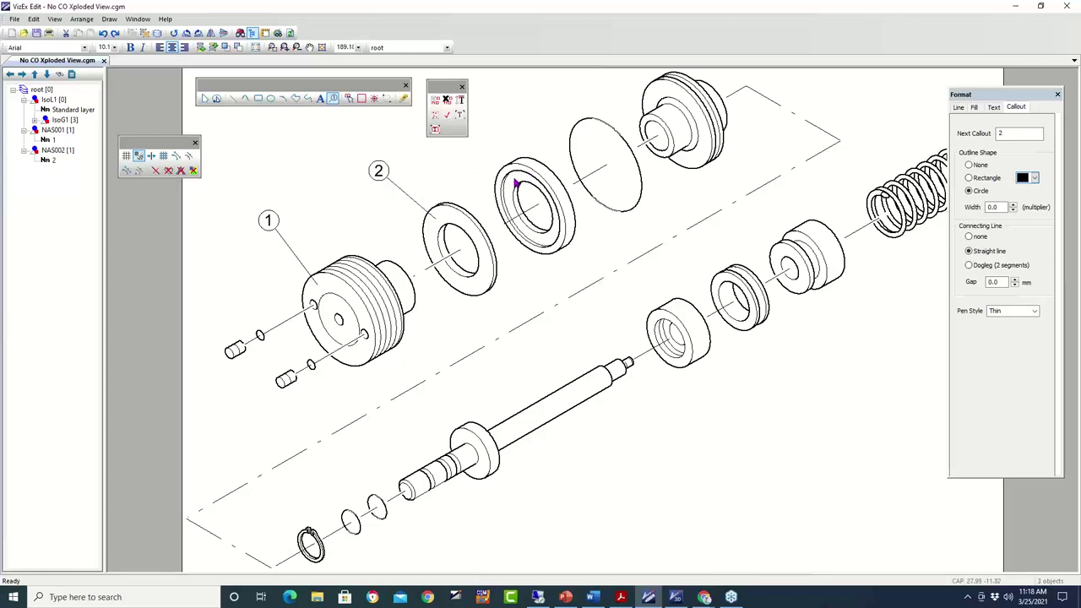
left_click_drag(513, 184, 497, 113)
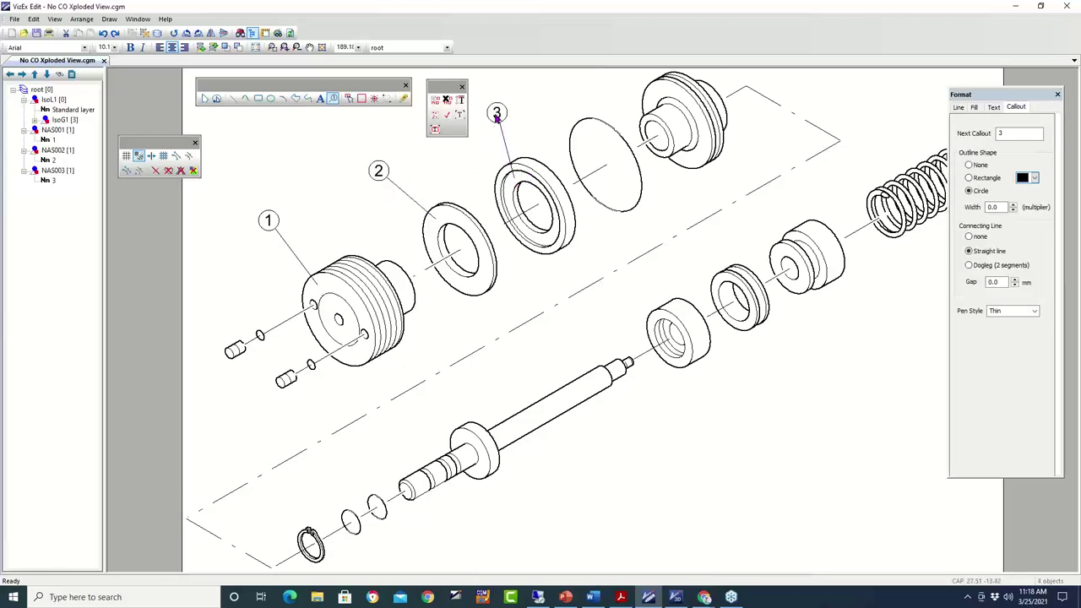
Inspect the hotspot properties of callout 1 and close them without changing anything
right_click(43, 133)
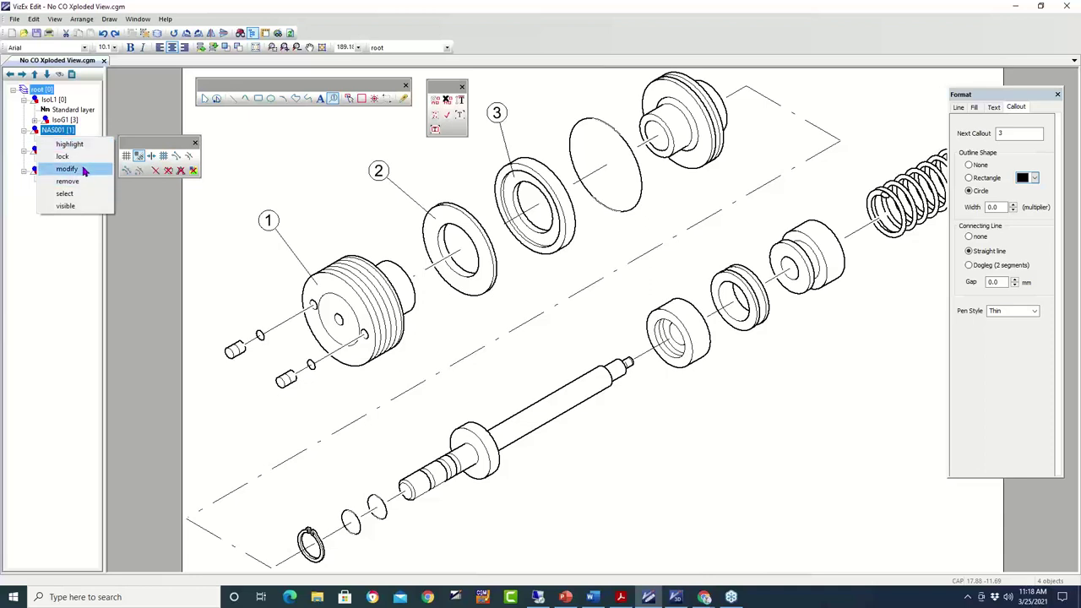
left_click(81, 172)
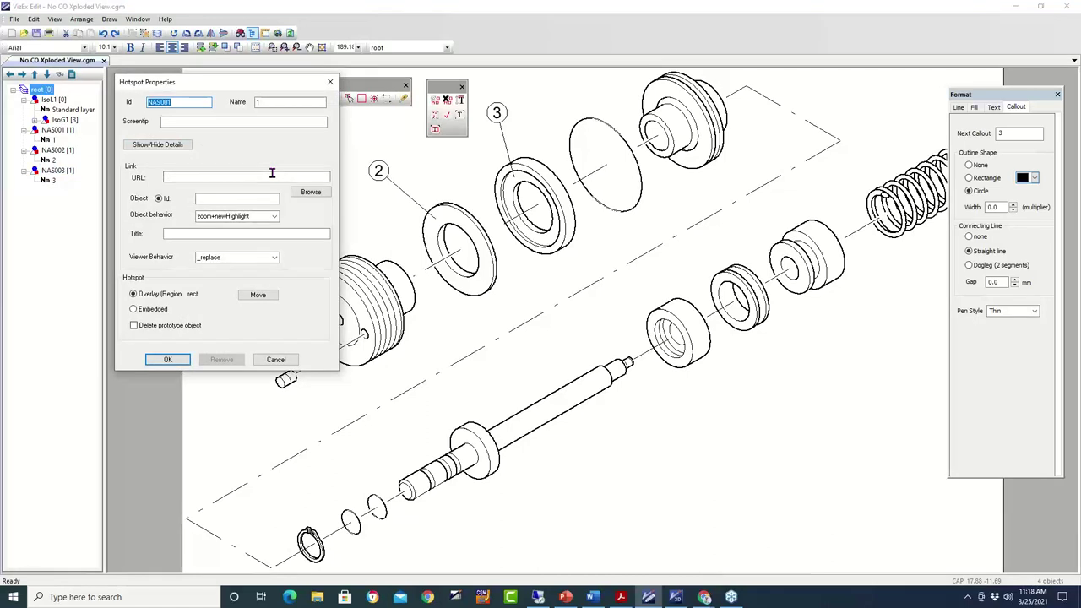
left_click(330, 83)
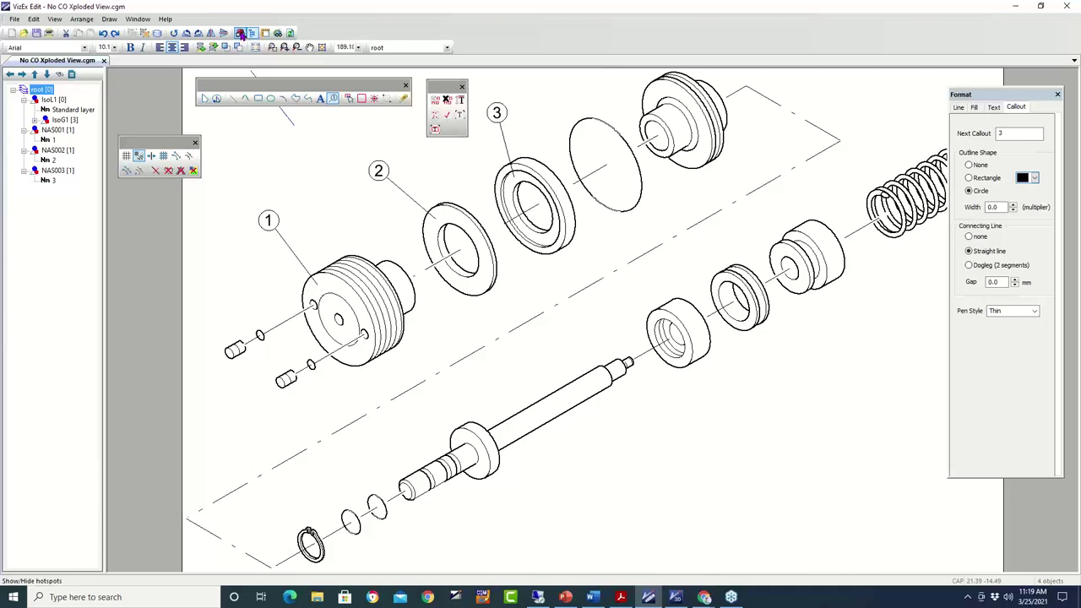
Toggle the hotspot display in the exploded-view drawing and return to plain selection
left_click(241, 34)
right_click(287, 140)
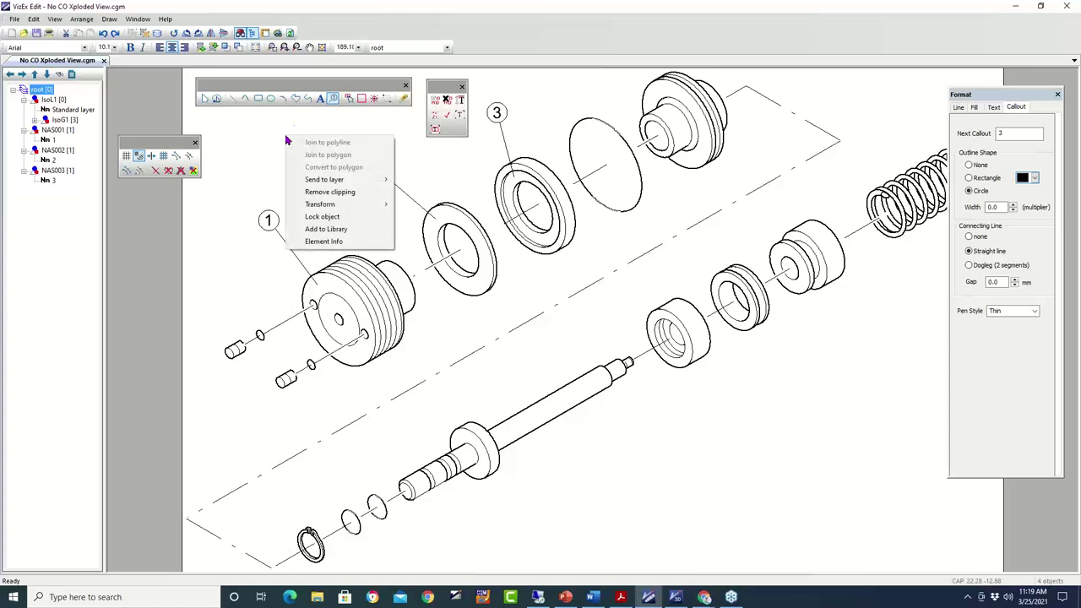
key("Escape")
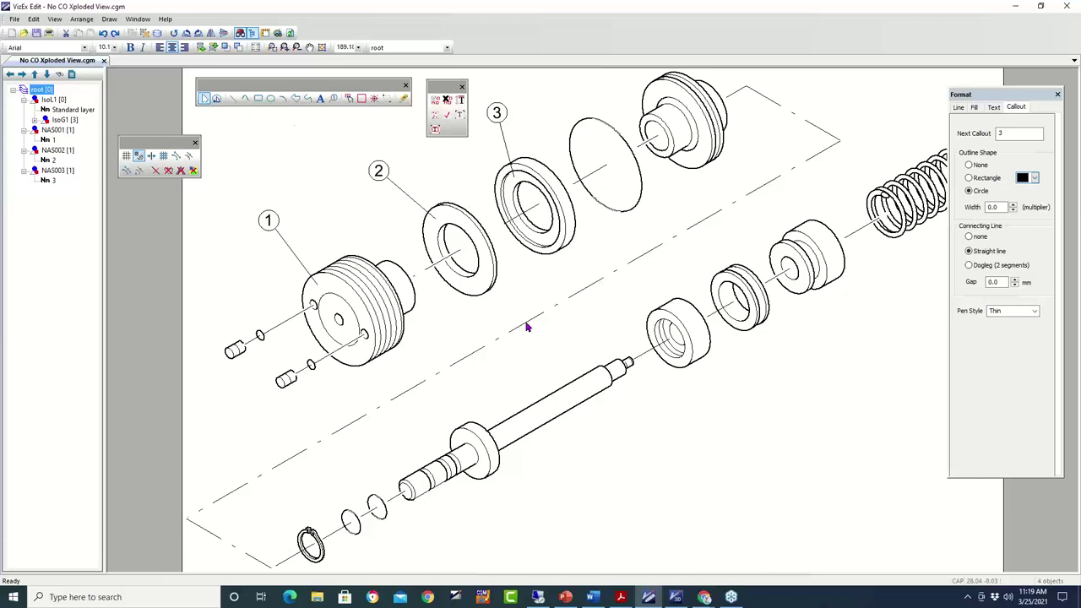
Switch to the HTML Table-CGM linking page in Chrome and use callout 1 in the drawing to highlight its table row
left_click(705, 597)
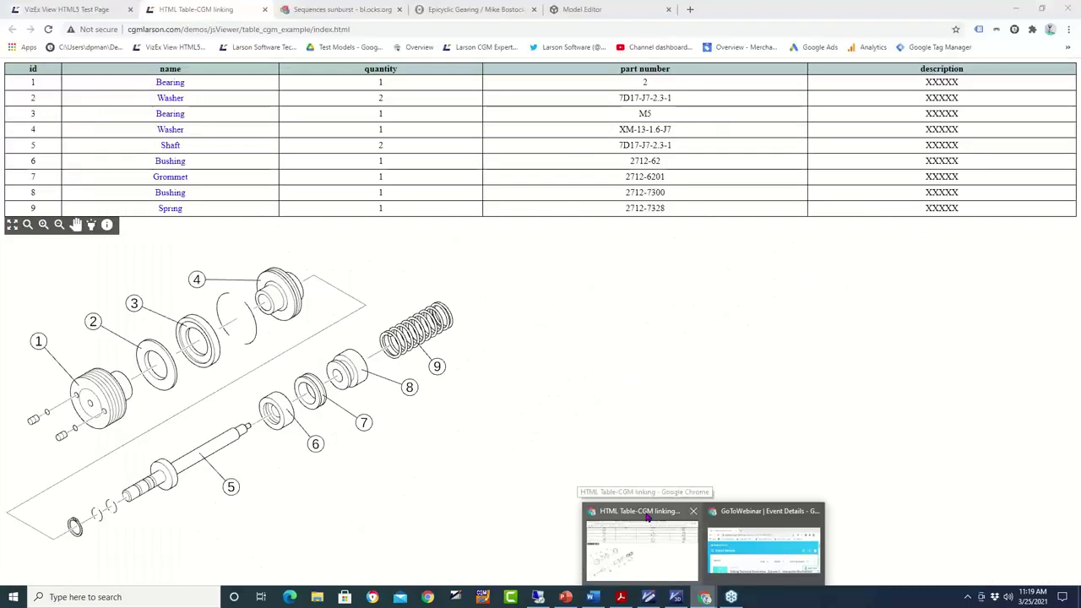
left_click(647, 530)
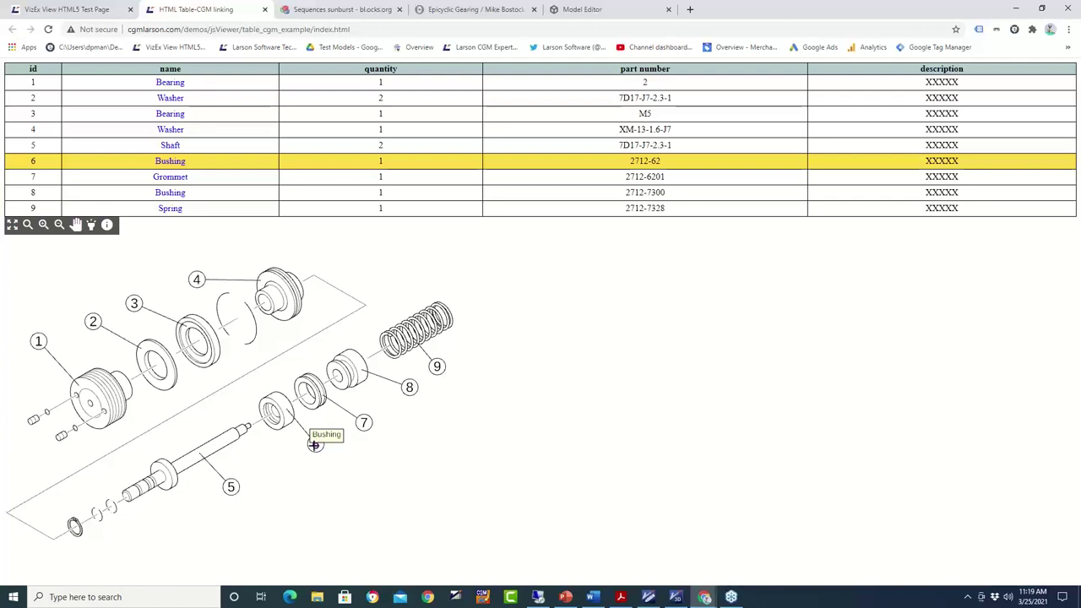
left_click(38, 341)
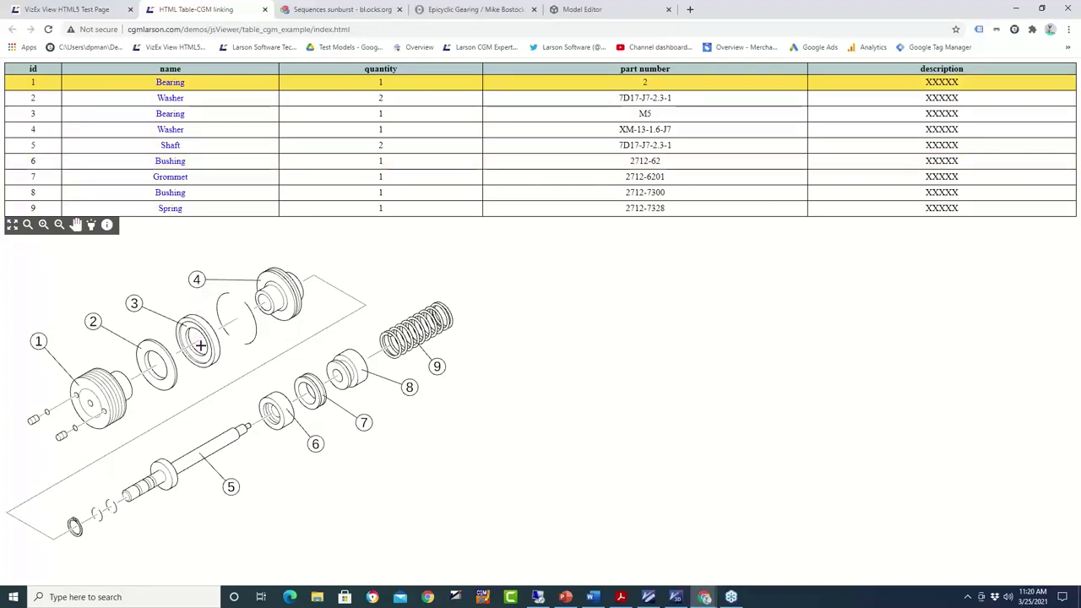
Locate callouts 2, 4 and 6 in the drawing from their linked names in the parts table, and return to the PowerPoint slide show
left_click(170, 99)
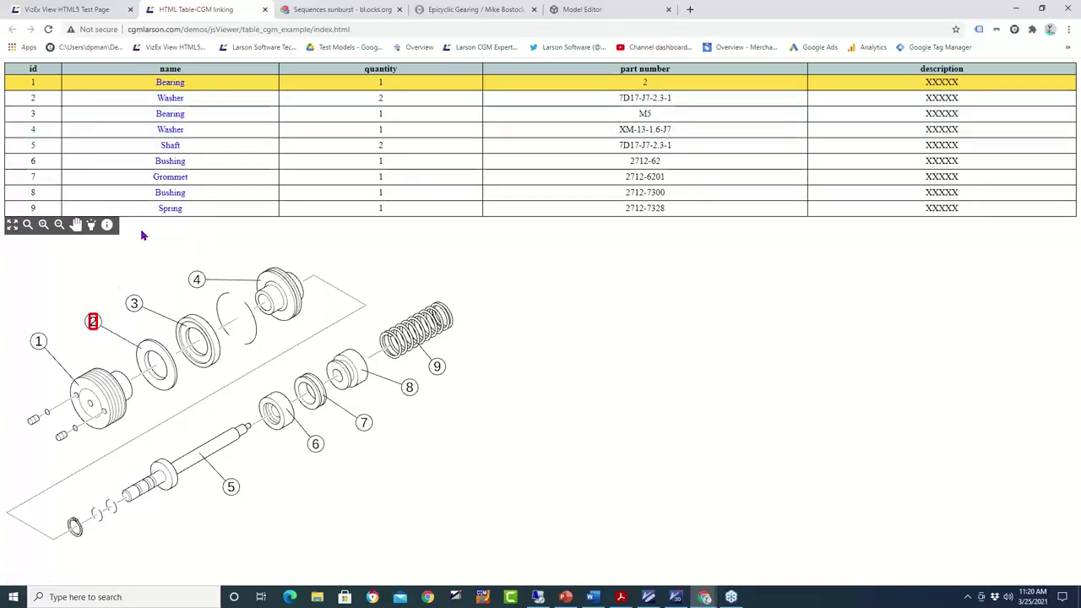
left_click(171, 131)
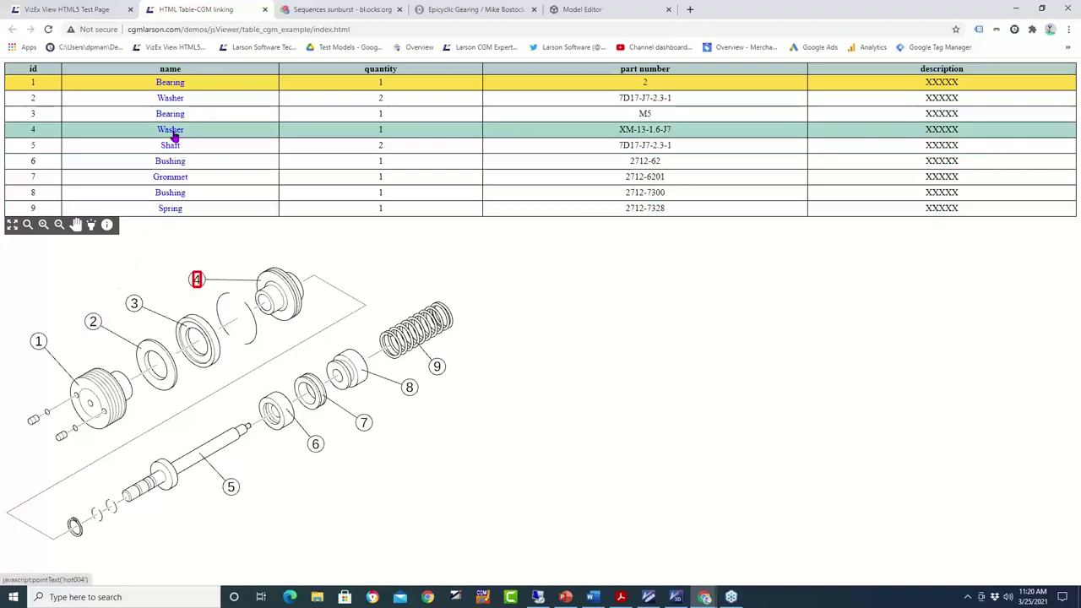
left_click(178, 163)
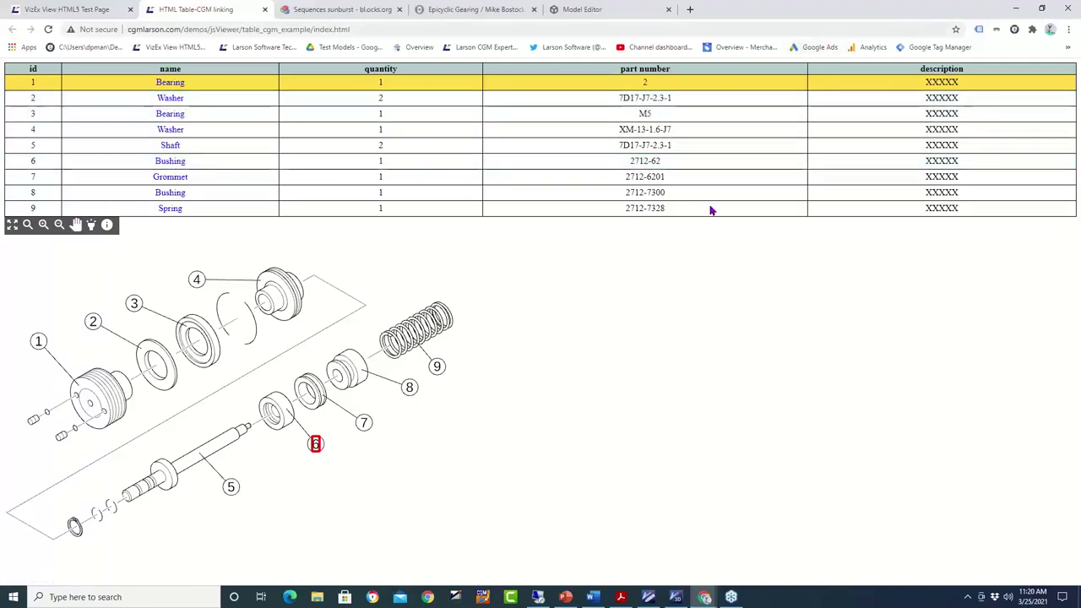
left_click(566, 597)
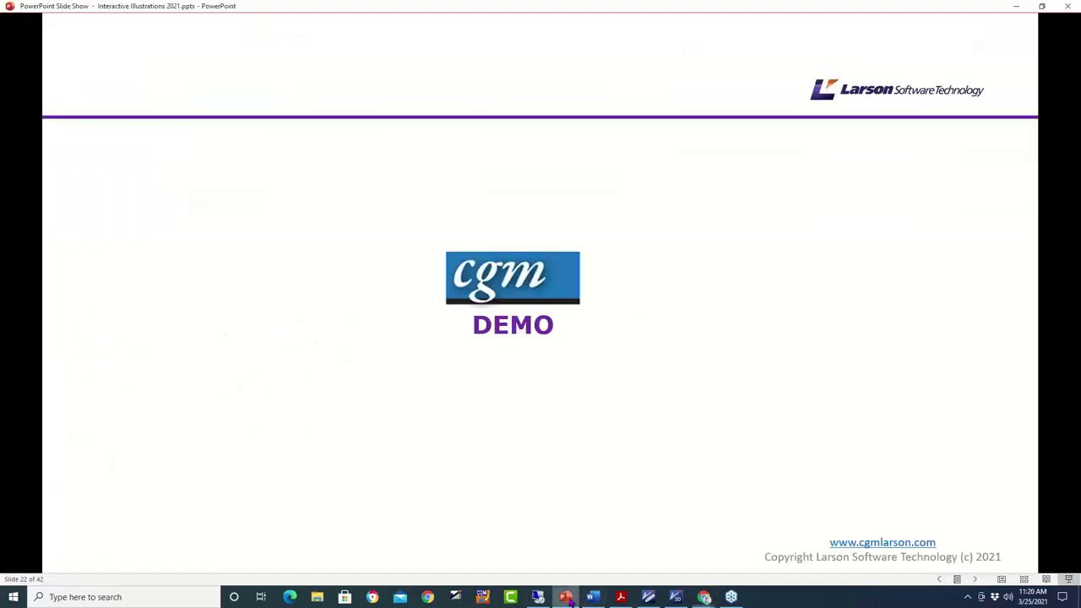
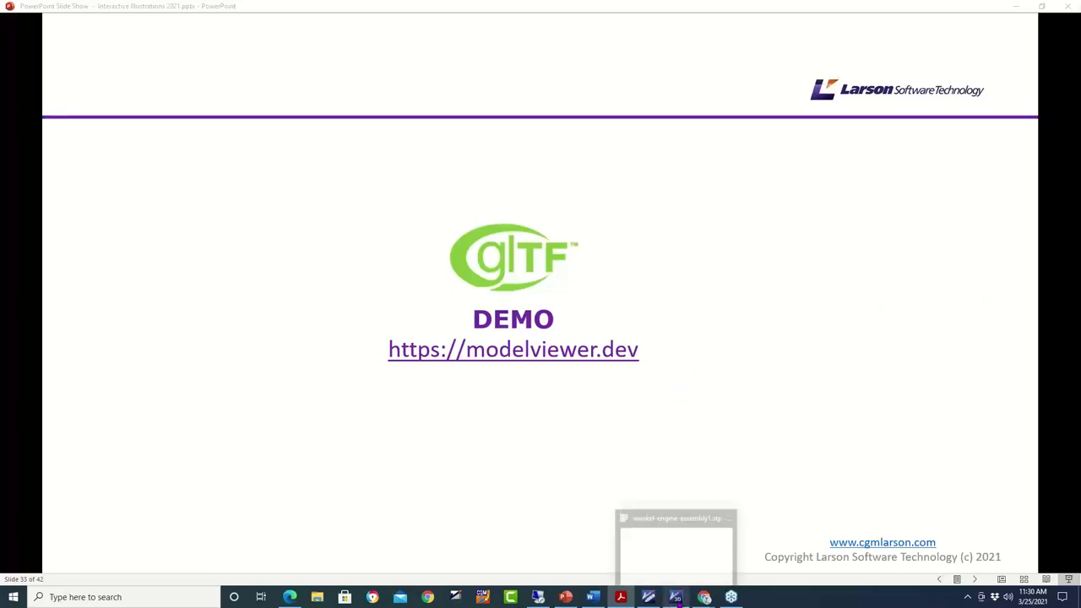
Switch to 3DVizEx and isolate the TURBO1 subassembly of the Wankel engine model
left_click(679, 600)
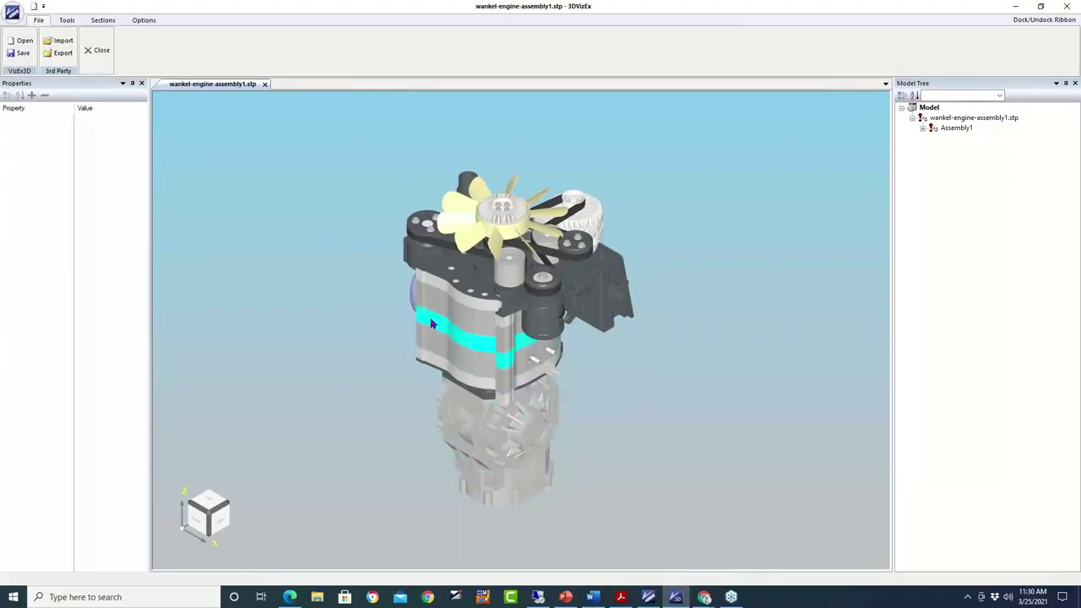
left_click_drag(431, 323, 451, 302)
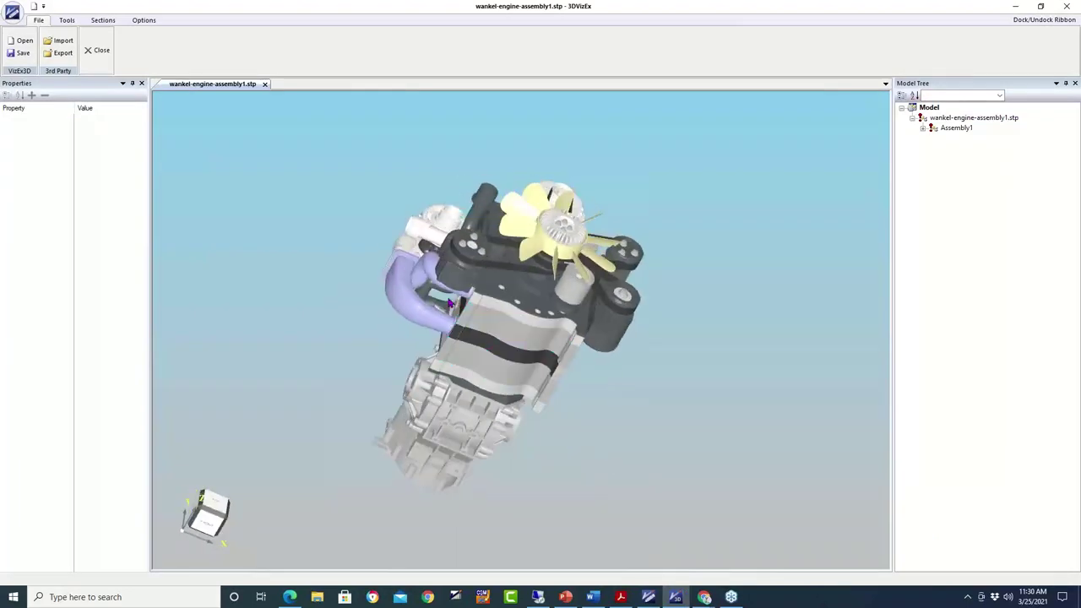
left_click_drag(575, 376, 467, 394)
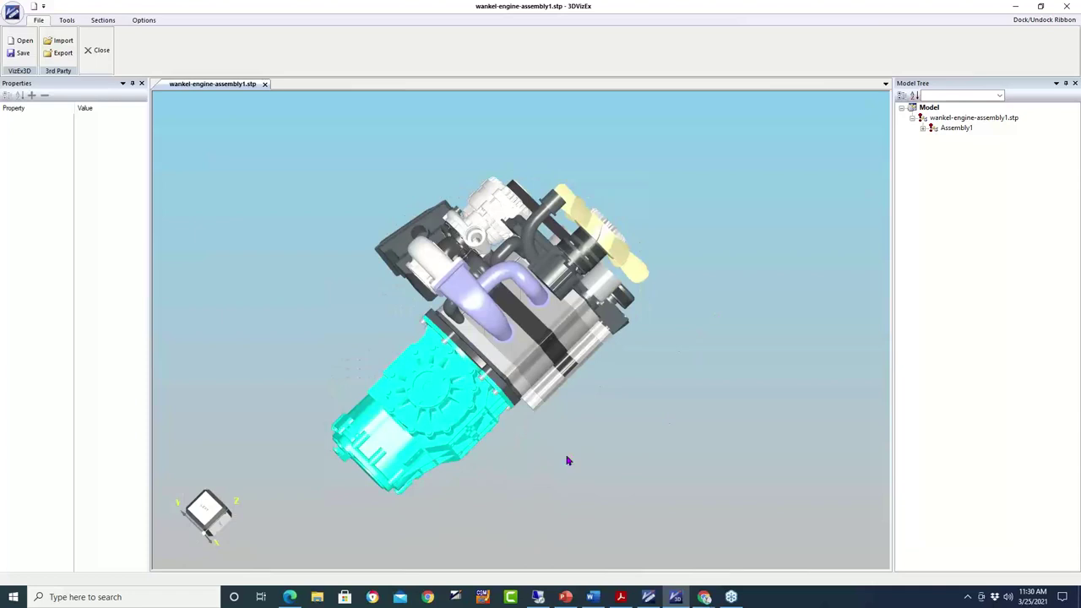
left_click_drag(568, 460, 586, 464)
left_click_drag(514, 422, 486, 384)
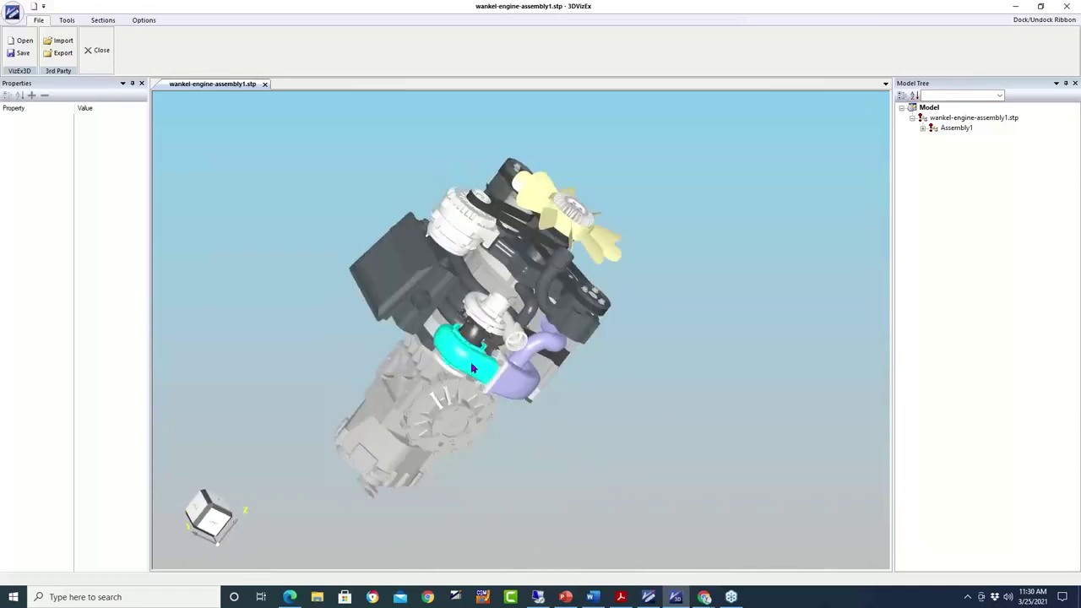
left_click(473, 369)
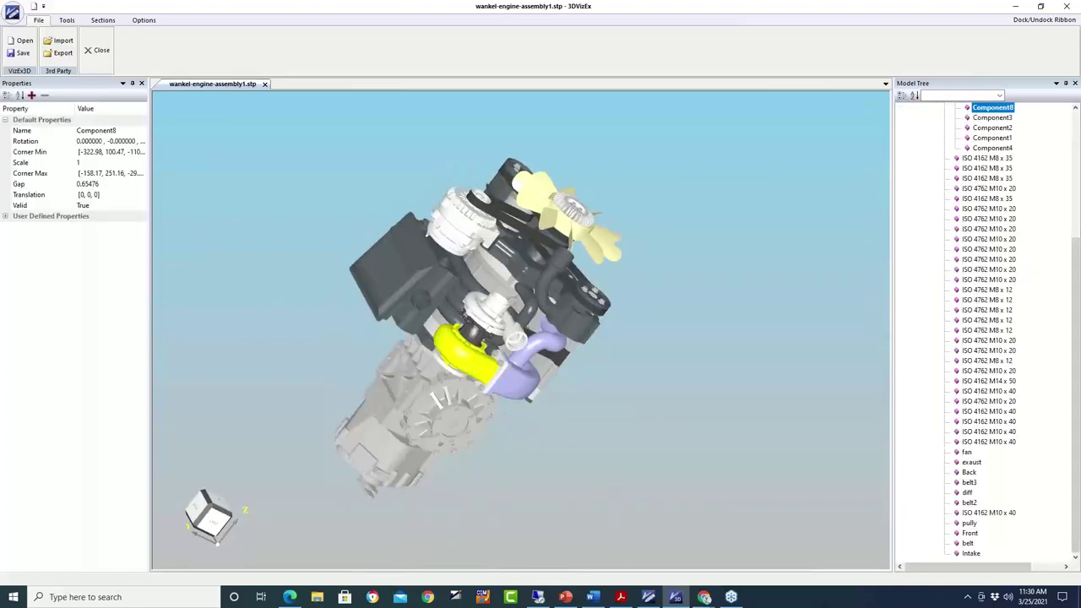
left_click_drag(1071, 317, 1025, 201)
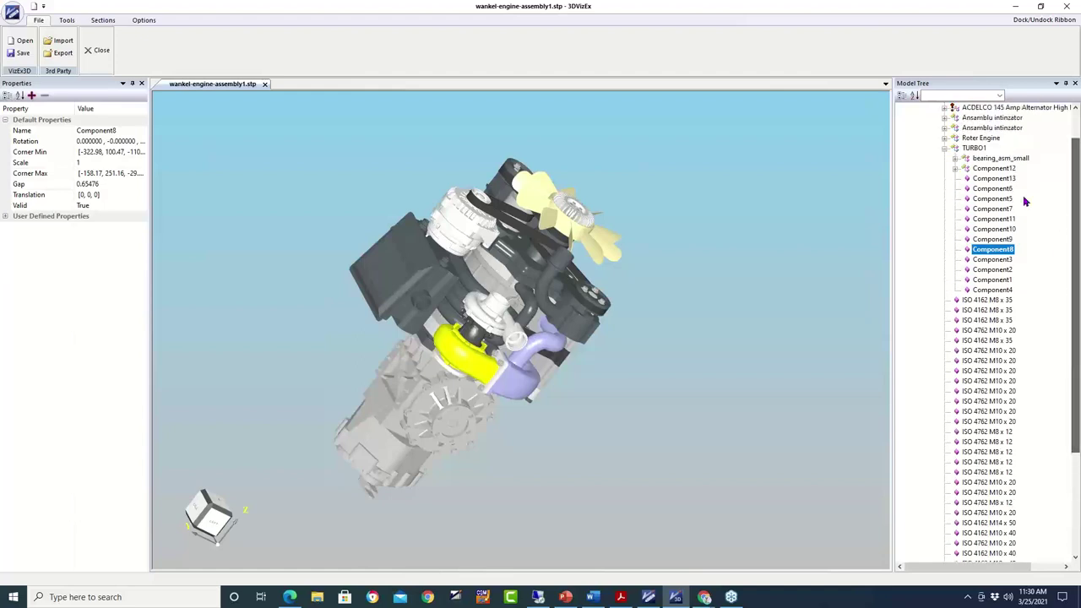
left_click(976, 148)
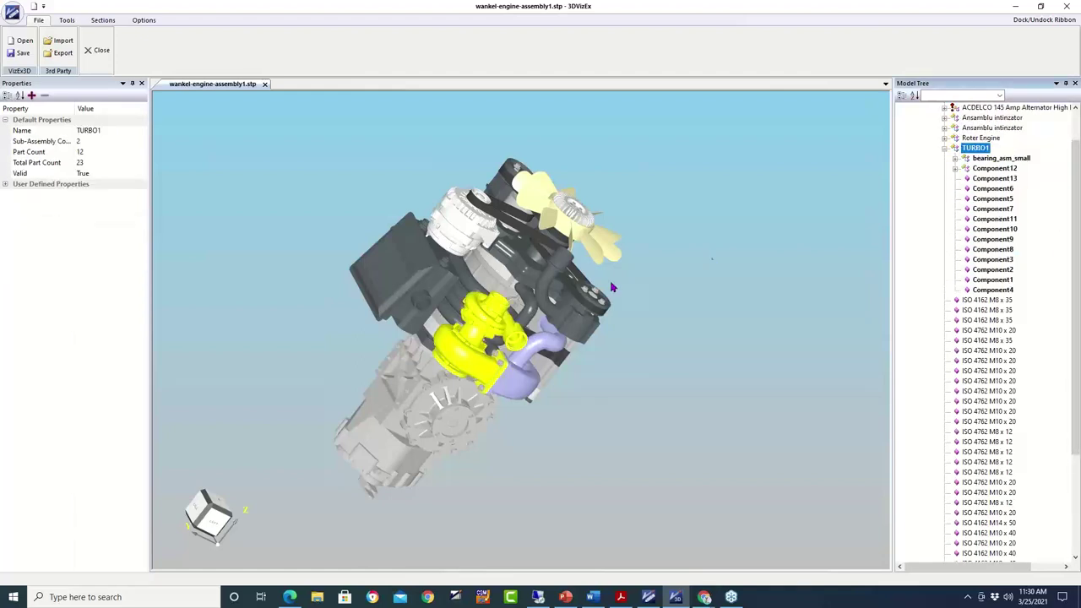
right_click(472, 363)
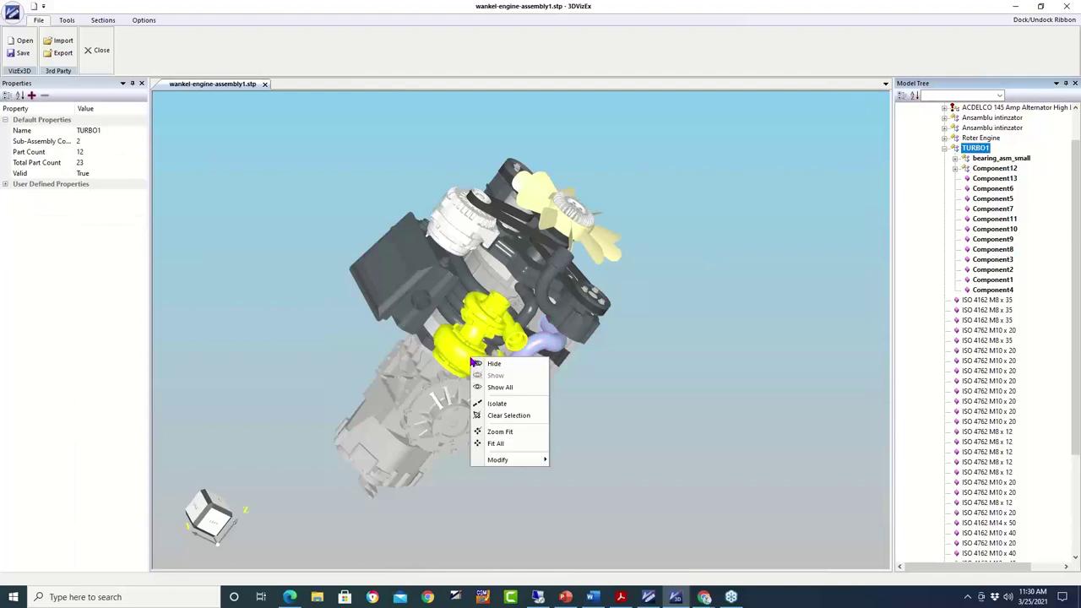
left_click(523, 405)
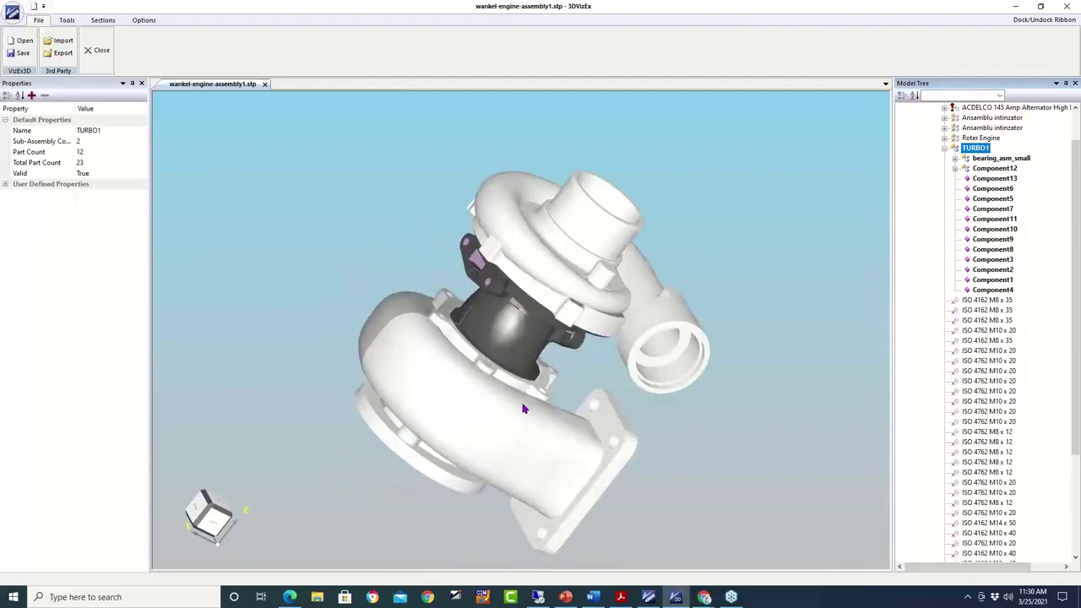
Enable the Y-Up orientation for the isolated turbocharger and step forward to the next preset view
left_click(64, 21)
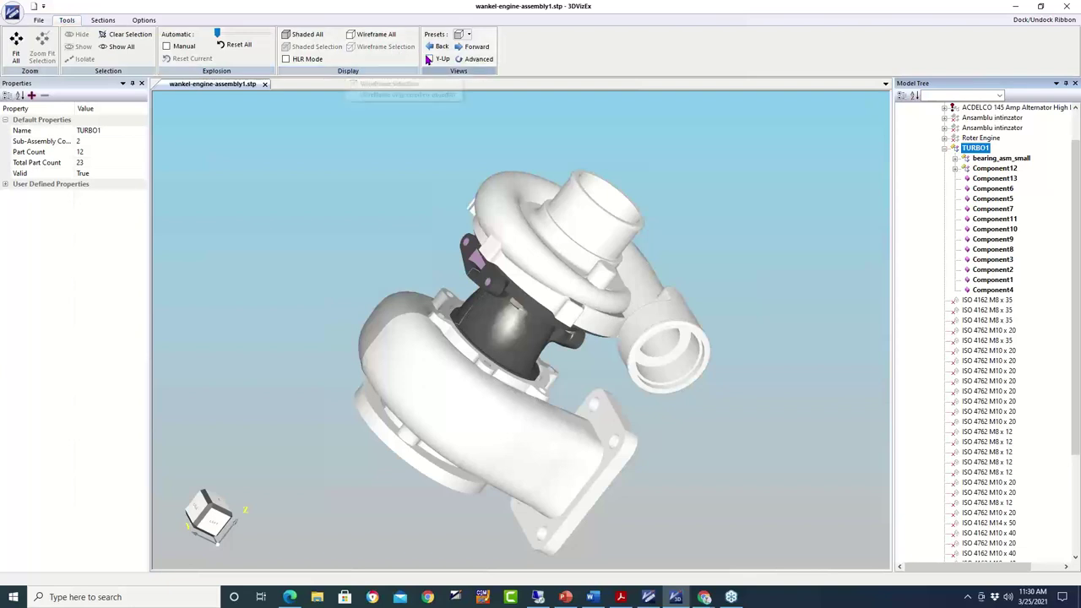
left_click(429, 59)
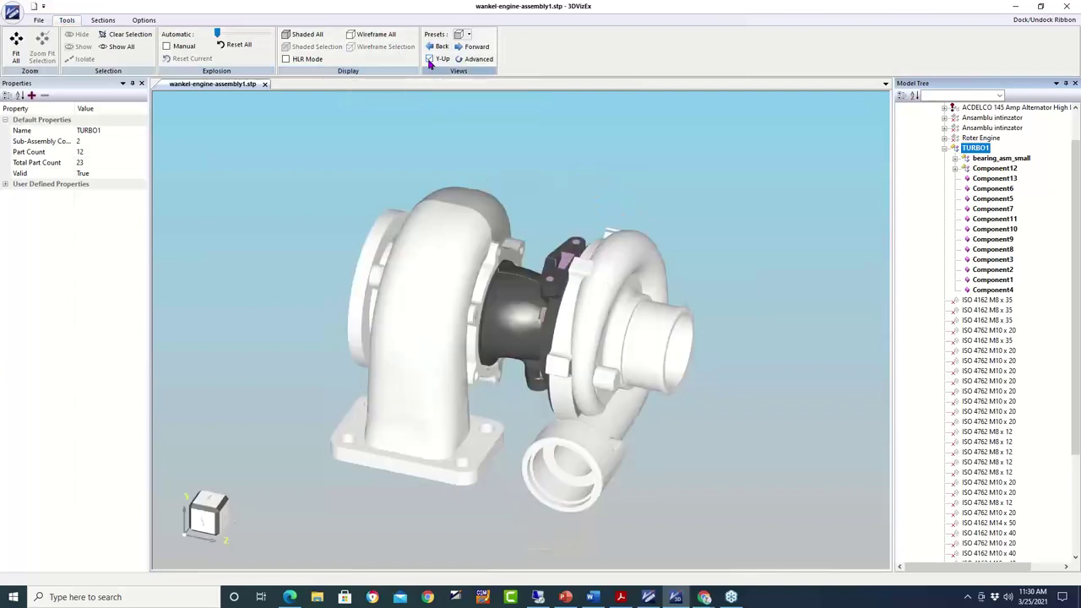
left_click(476, 49)
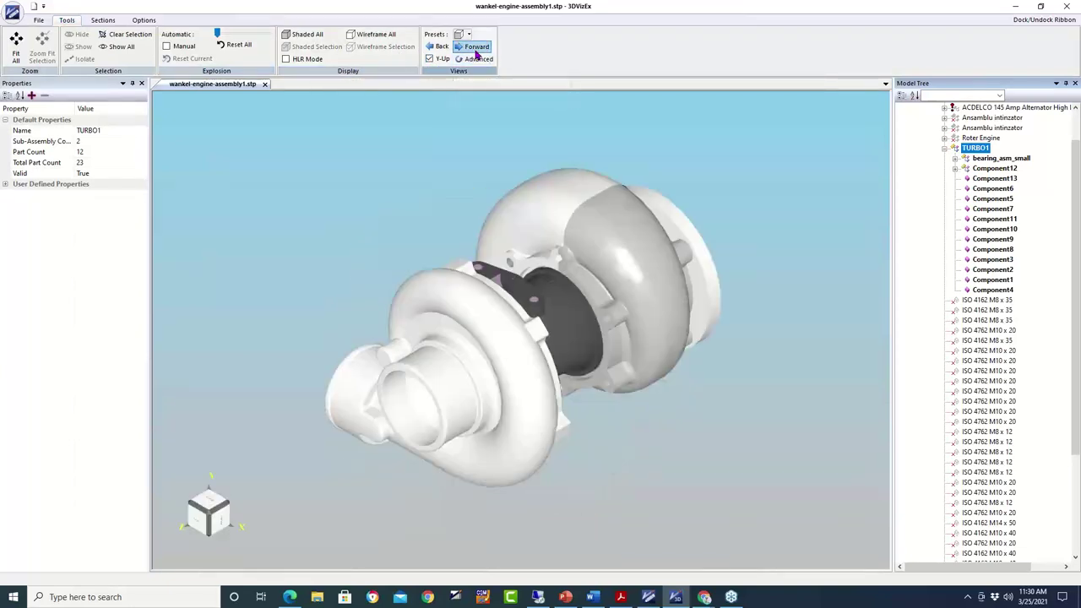
Enable manual explosion and pull the front compressor housing (Component5) away from the turbocharger along the Z axis
left_click(164, 47)
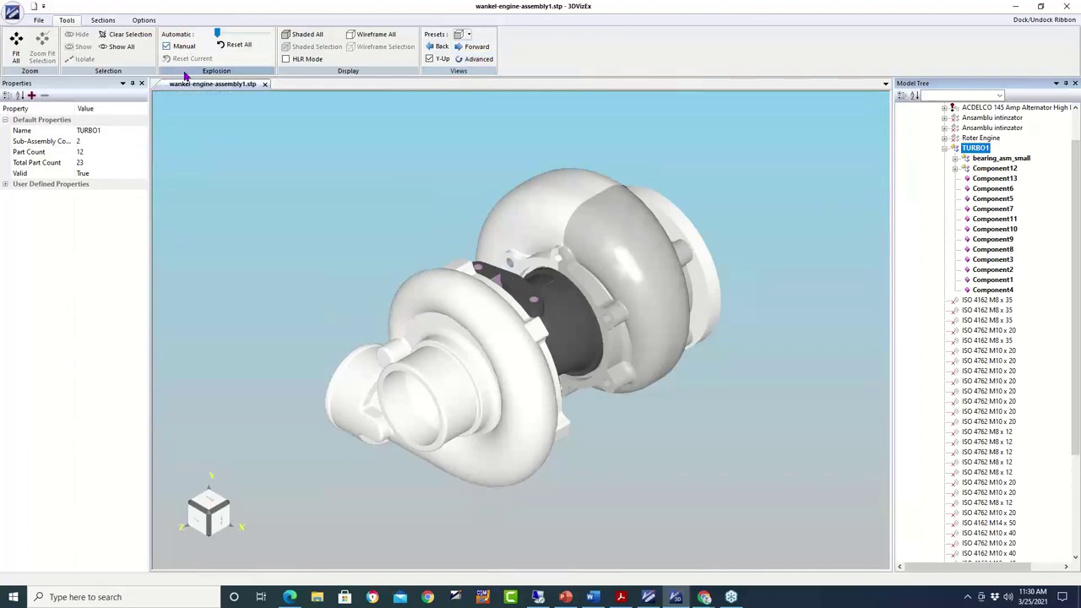
left_click(440, 379)
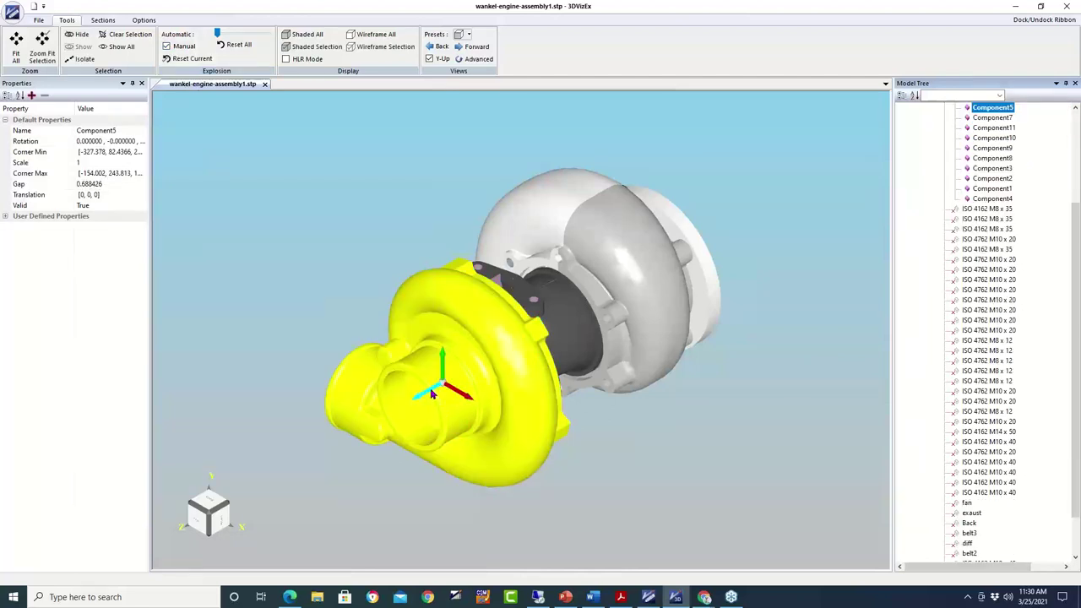
left_click_drag(431, 393, 211, 498)
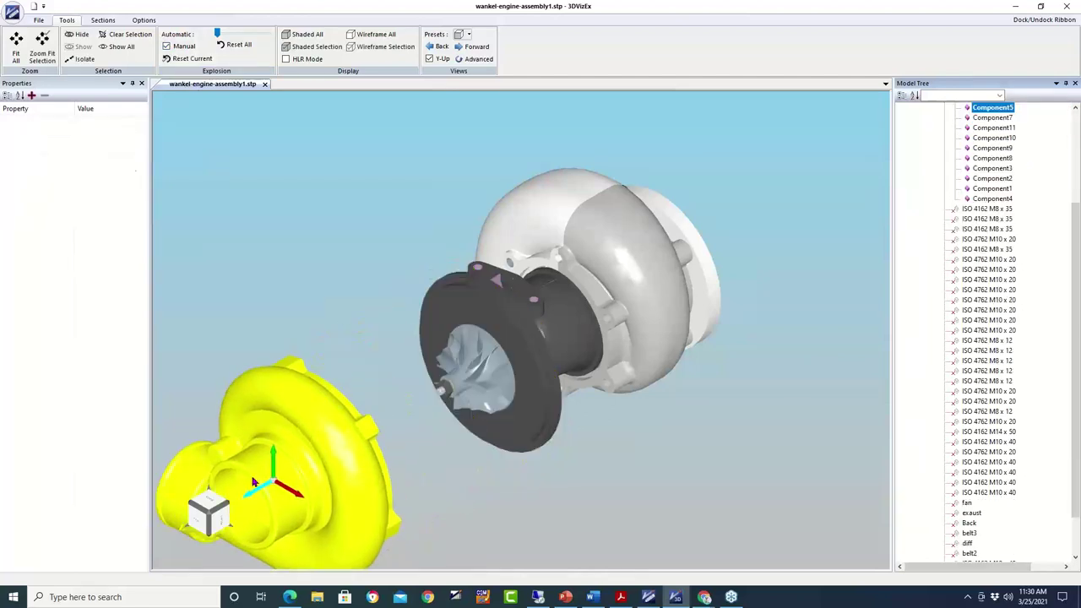
Explode the compressor wheel (Component2) forward and the rear flange ring (Component10) backward from the turbocharger along the Z axis
left_click(475, 369)
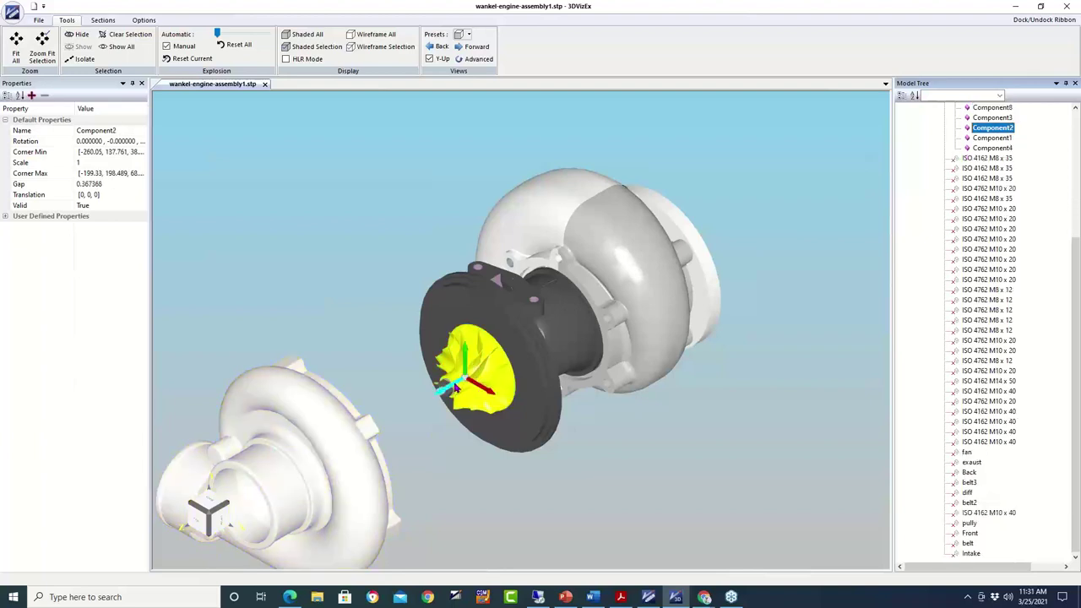
left_click_drag(456, 386, 385, 429)
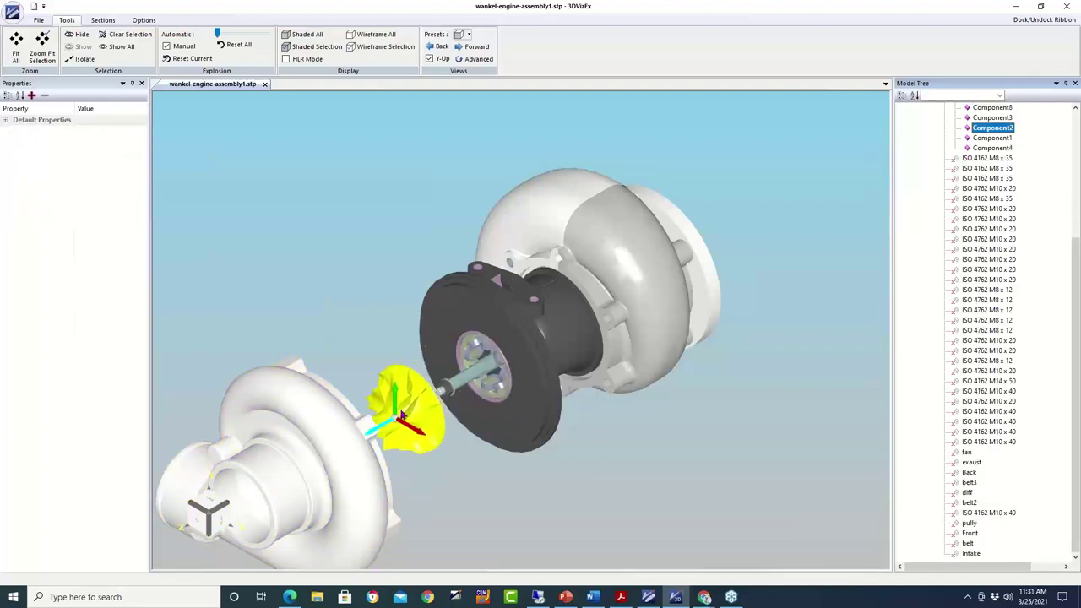
left_click(695, 268)
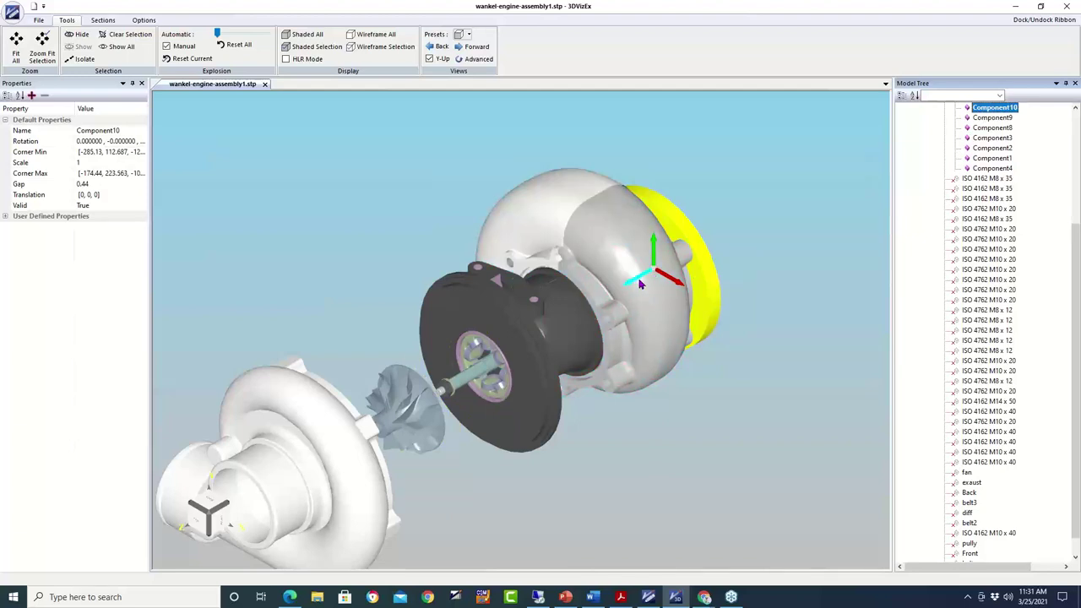
left_click_drag(641, 284, 771, 196)
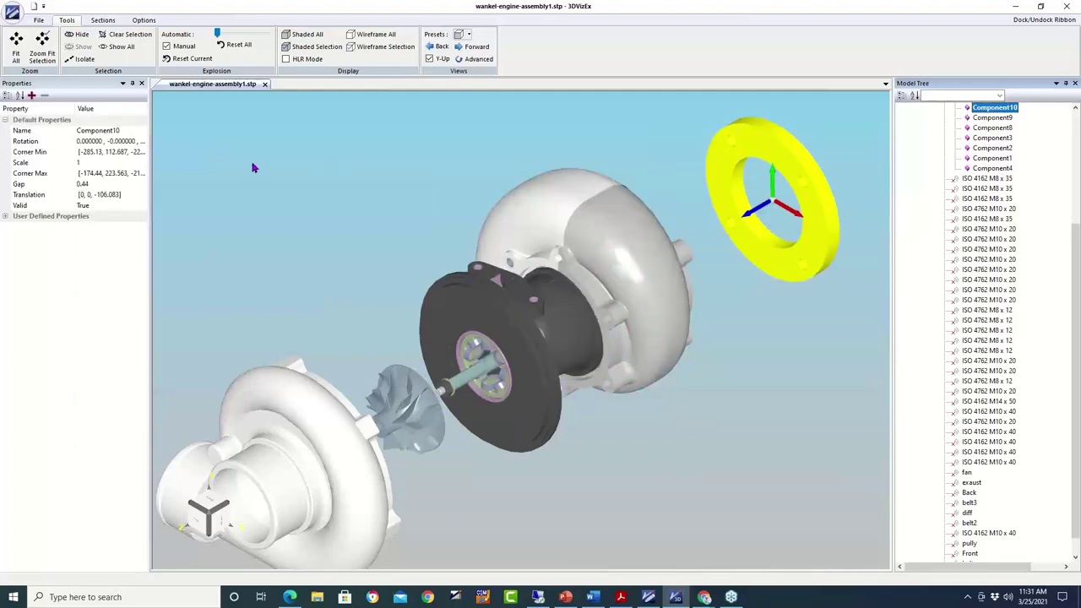
Start exporting the exploded turbocharger with Binary GLTF (*.glb) as the file type
left_click(39, 22)
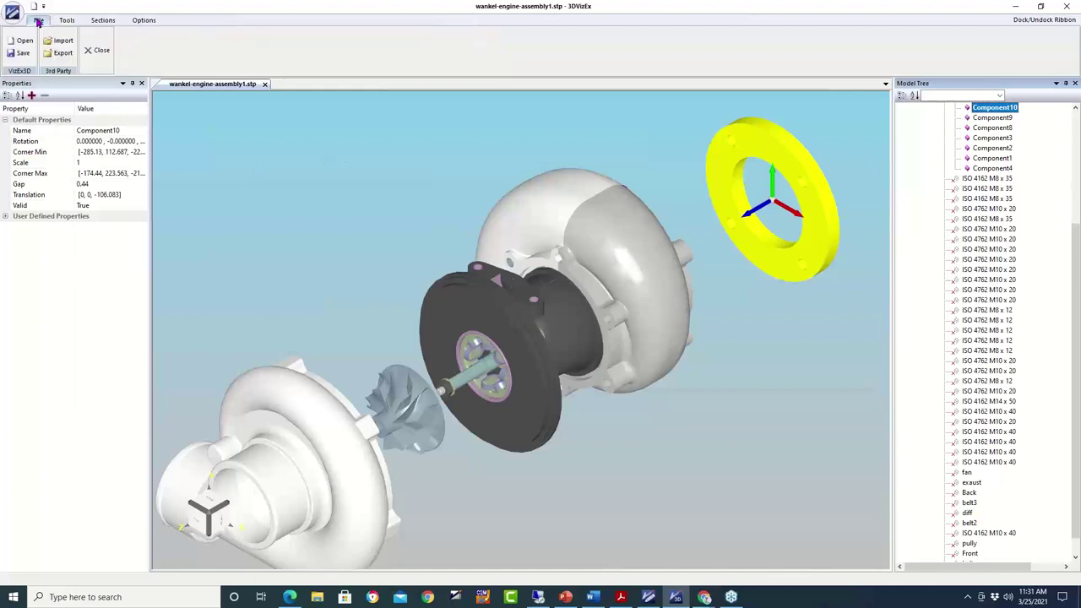
left_click(62, 53)
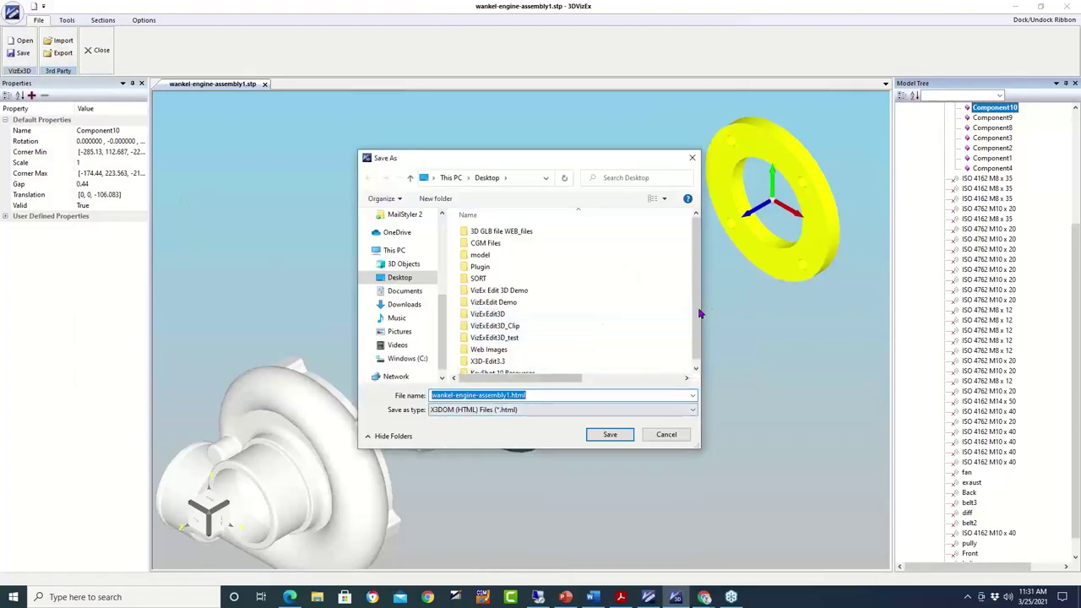
left_click(661, 412)
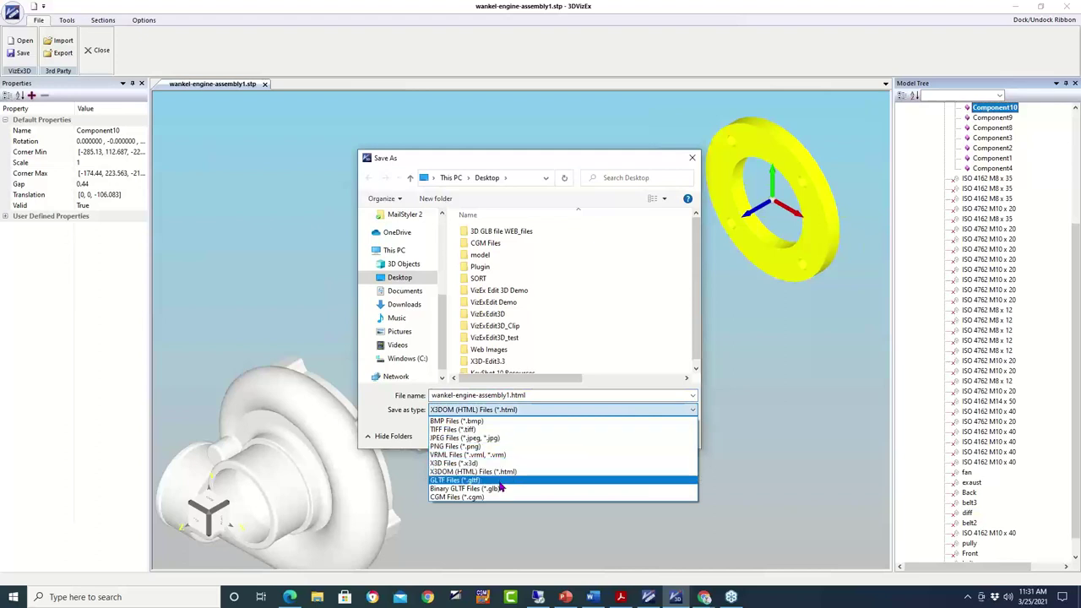
left_click(500, 490)
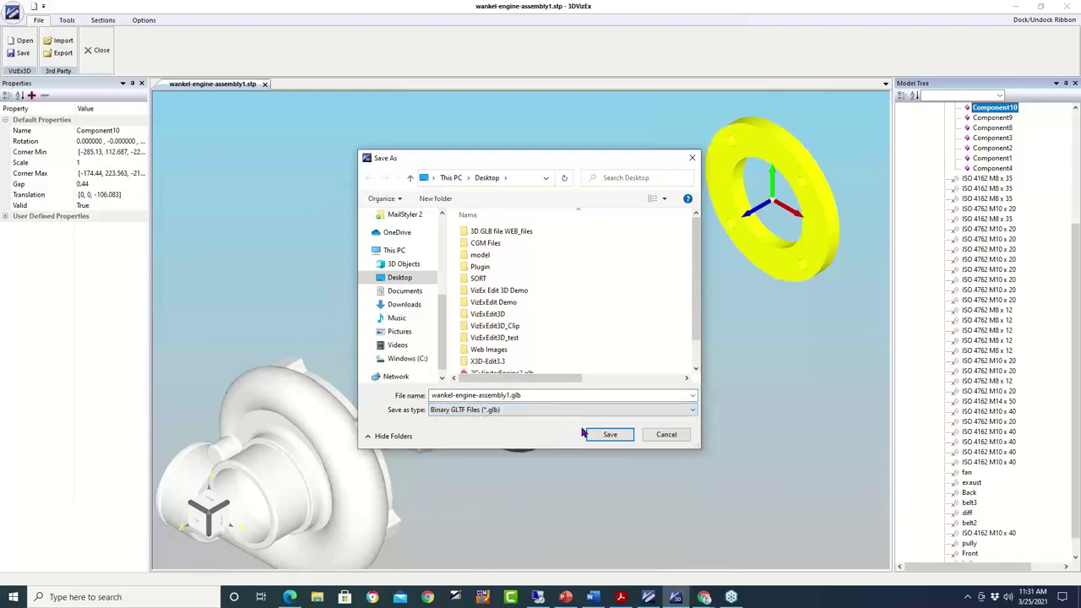
Name the export turbo.glb, save it to the Desktop and accept the export settings as they are
left_click(431, 396)
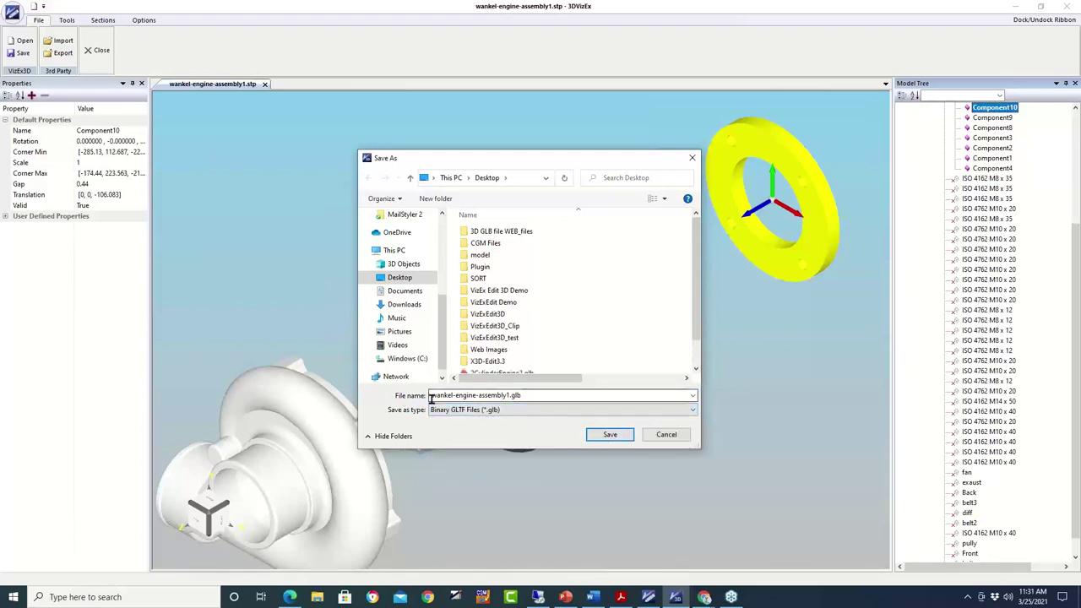
left_click(509, 397)
left_click_drag(509, 397, 306, 396)
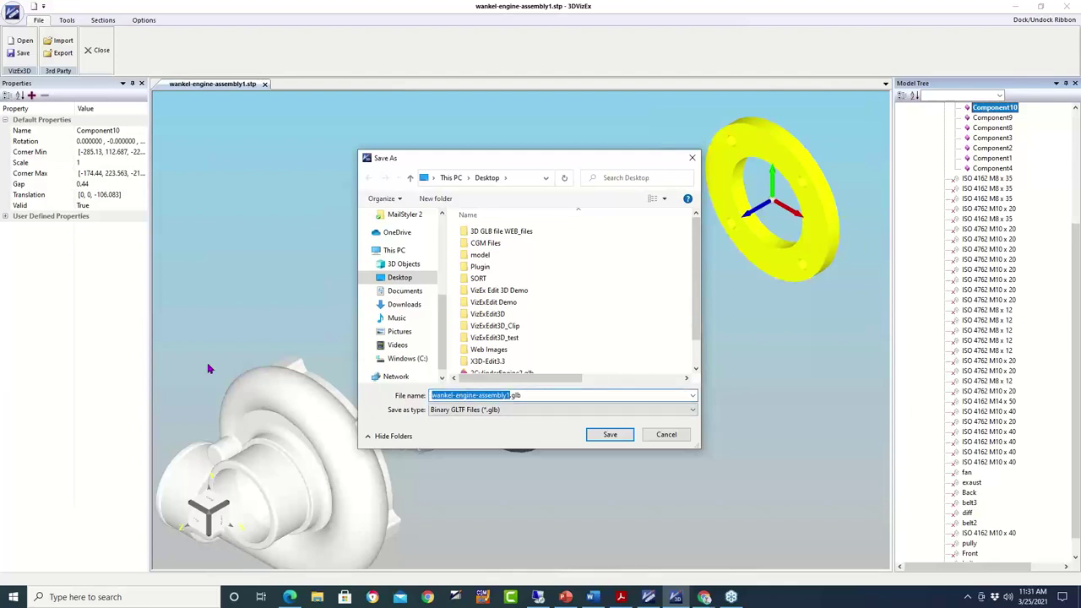
type("turb")
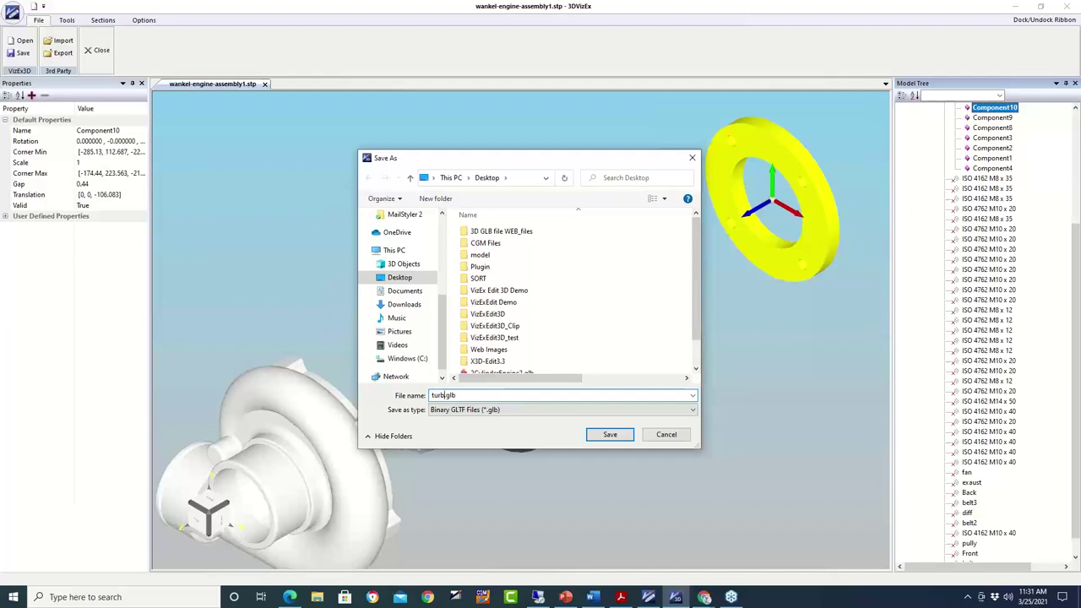
type("o")
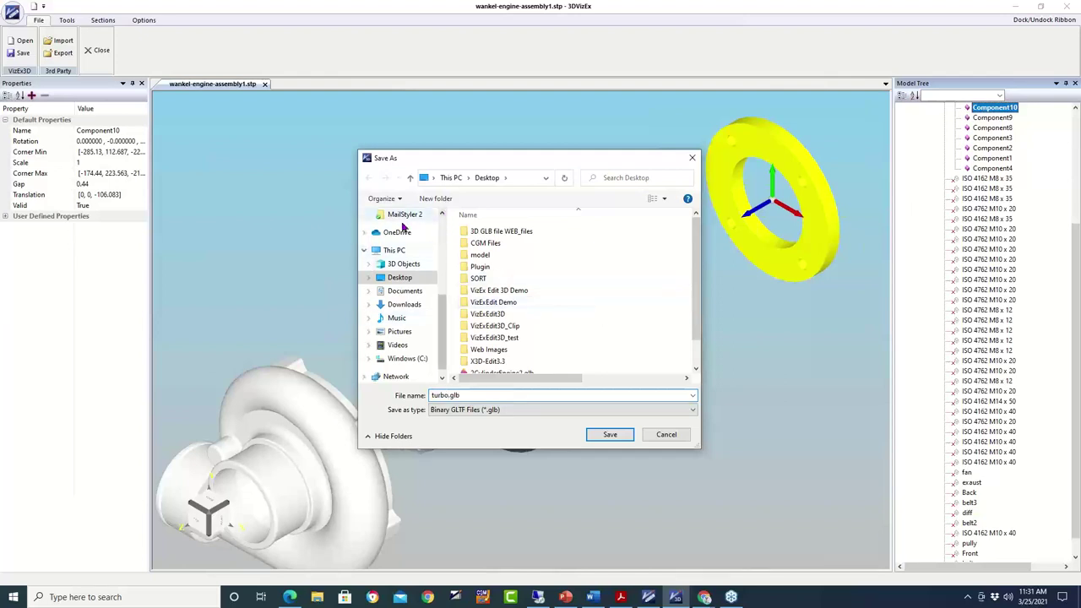
left_click(401, 279)
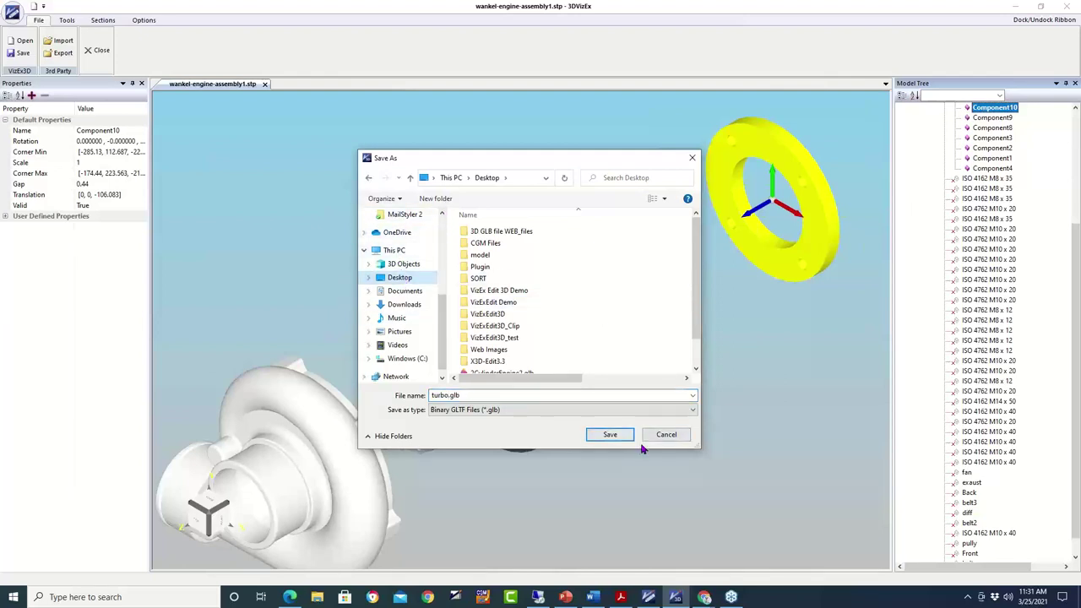
left_click(629, 438)
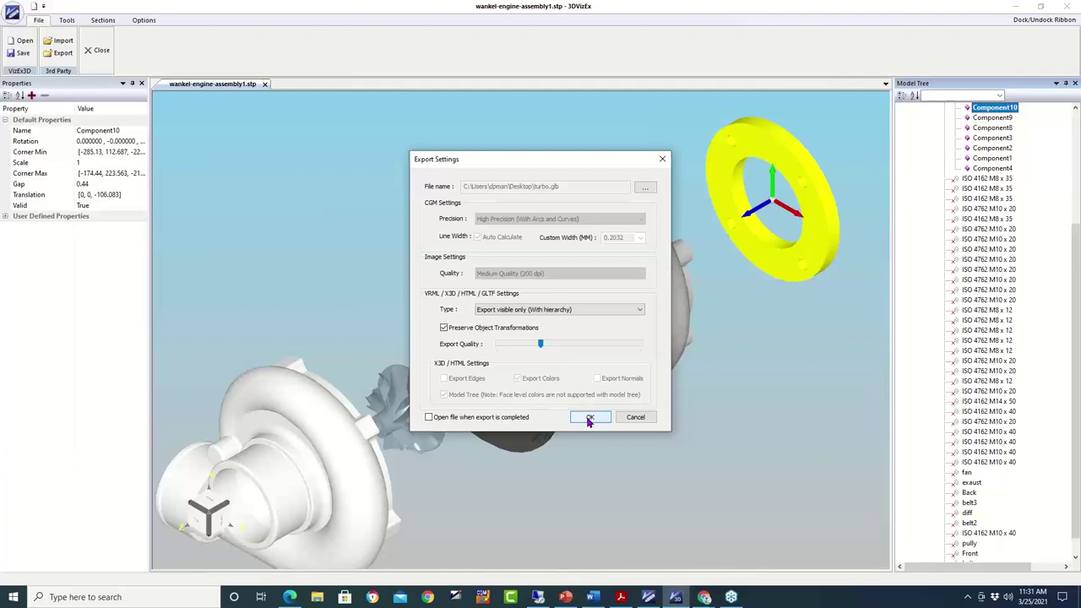
left_click(589, 419)
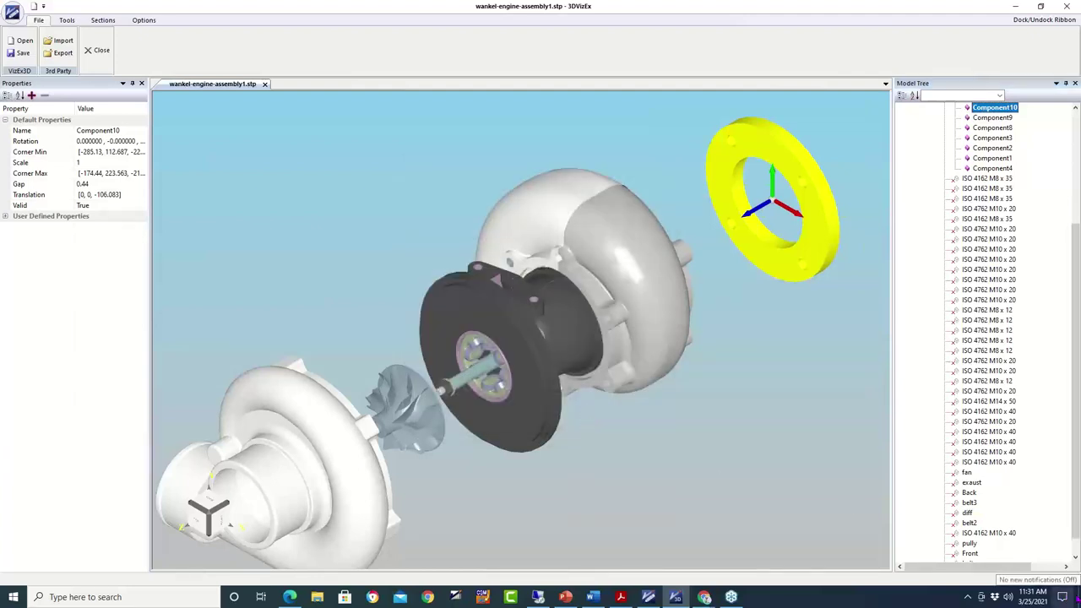
Switch to the model-viewer editor in Chrome and load turbo.glb from the desktop into its preview
key("super+d")
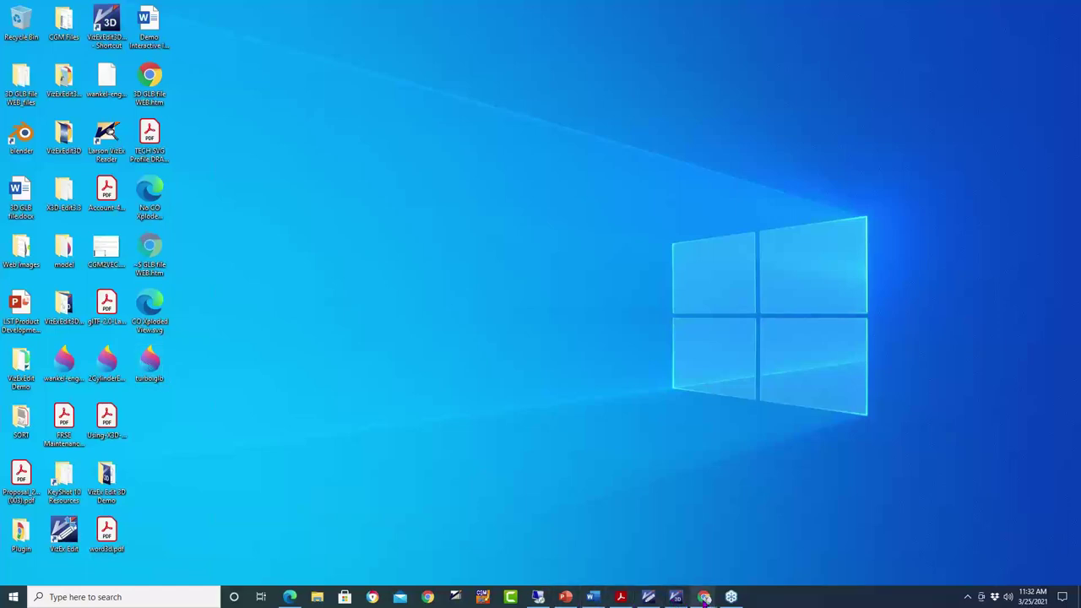
mouse_move(705, 598)
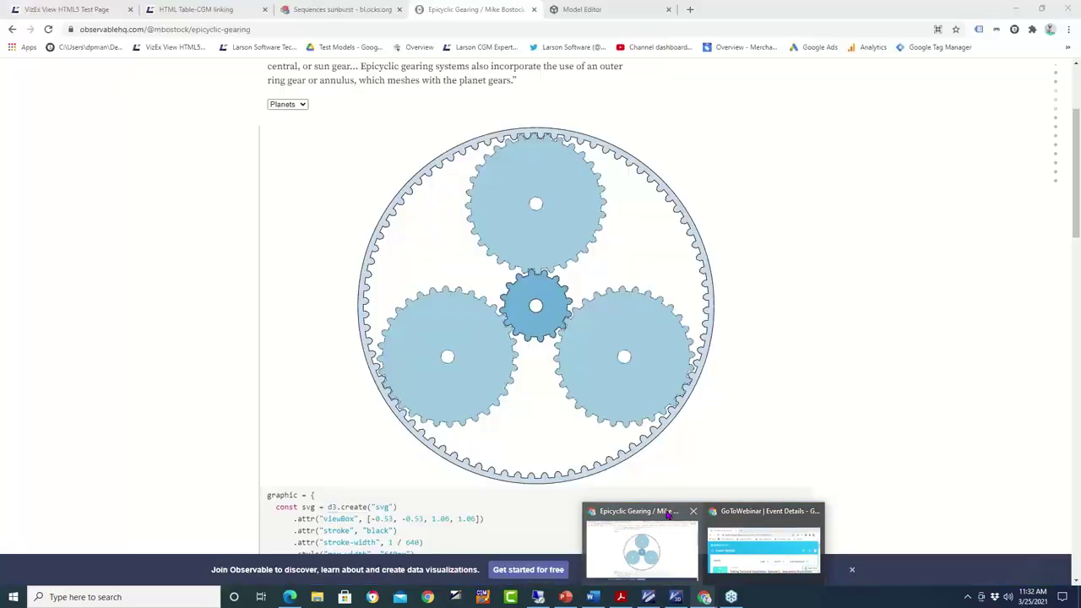
left_click(669, 516)
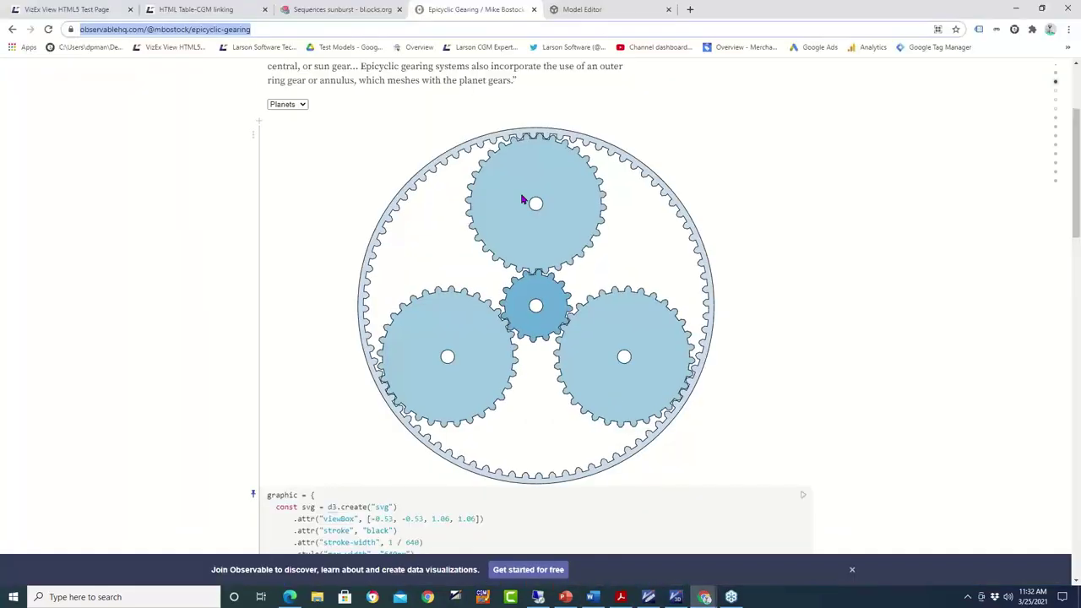
left_click(587, 10)
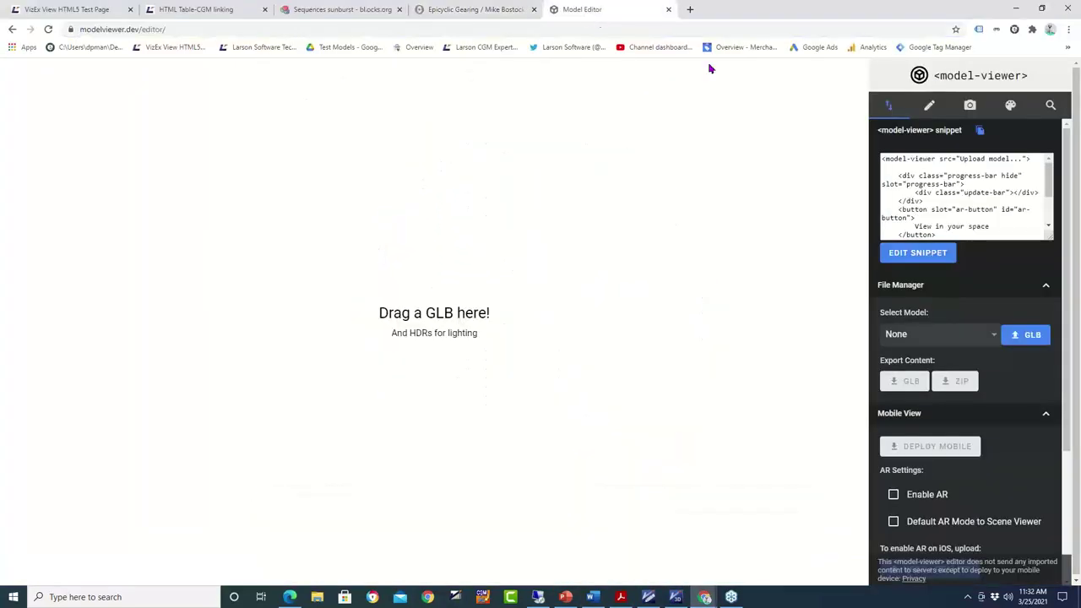
left_click(1043, 10)
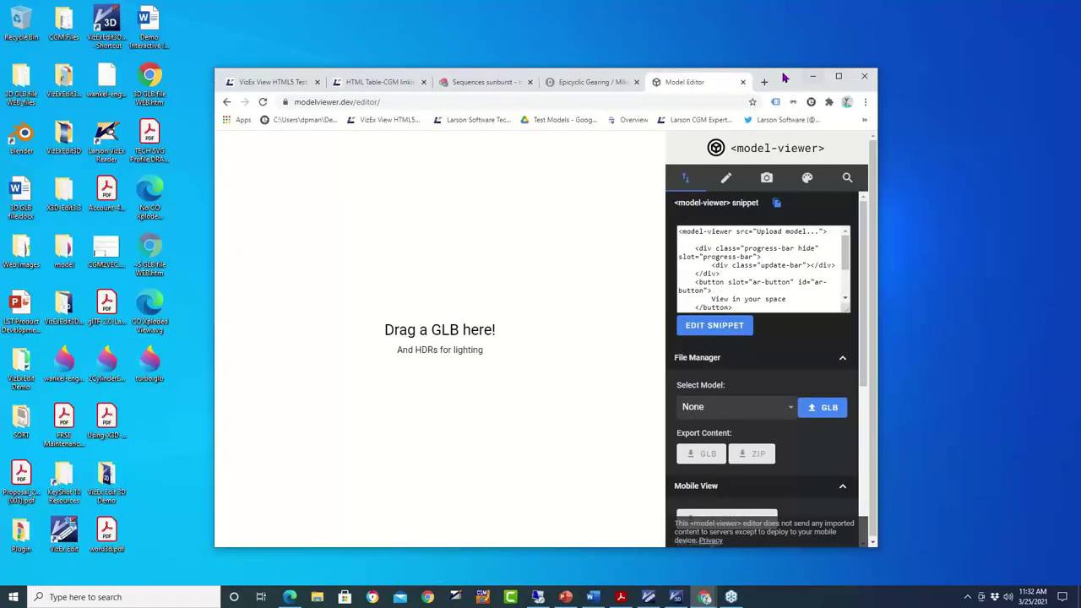
left_click_drag(784, 78, 813, 68)
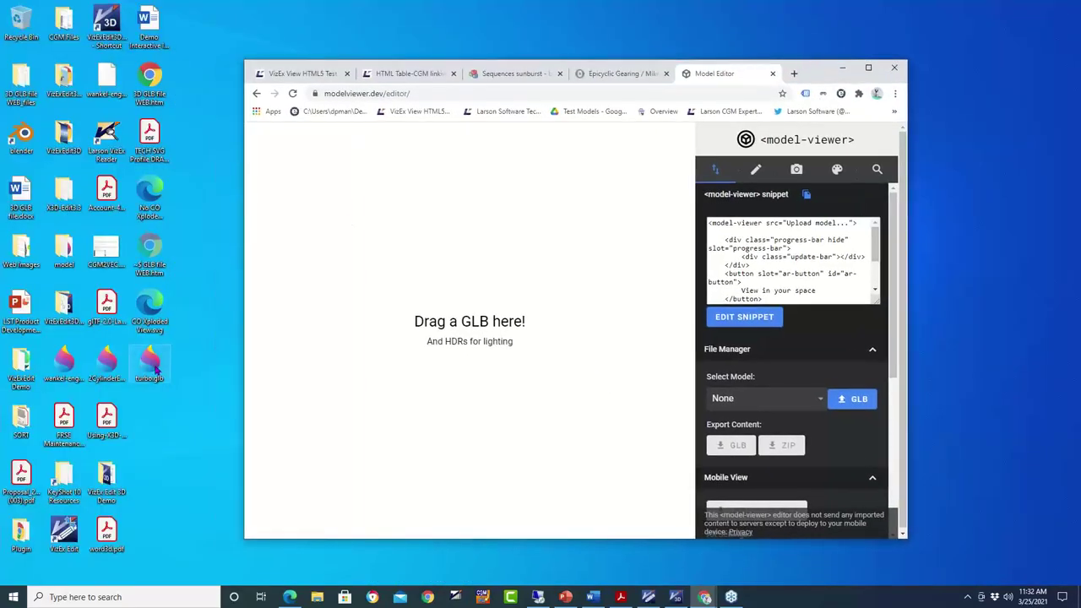
left_click_drag(149, 362, 480, 318)
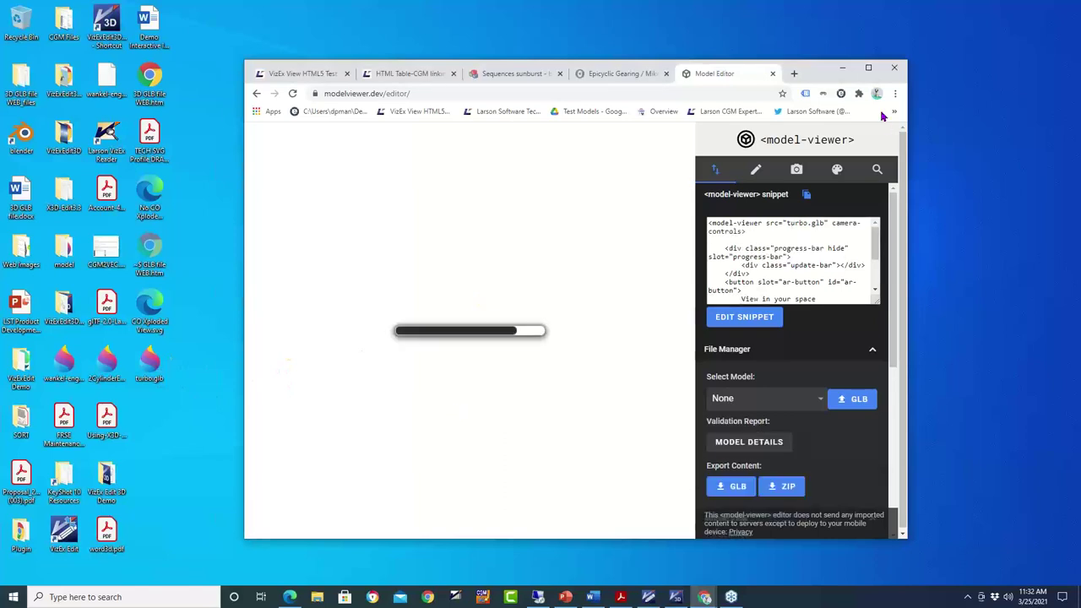
left_click(869, 68)
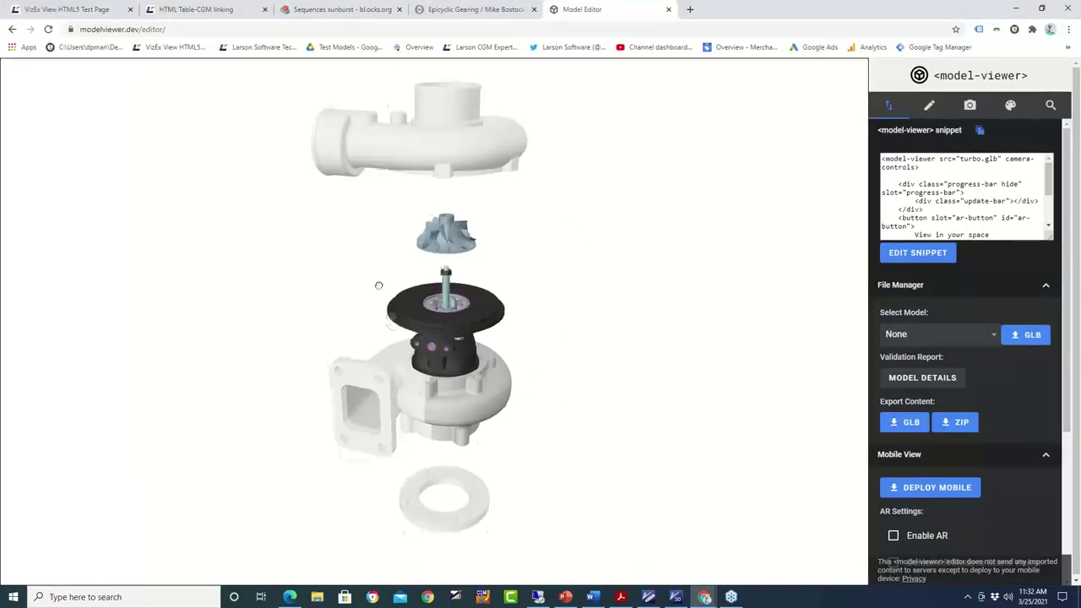
Place a hotspot on the curved body of the turbocharger's uppermost housing in the model preview
left_click_drag(379, 285, 630, 254)
left_click_drag(341, 465, 398, 256)
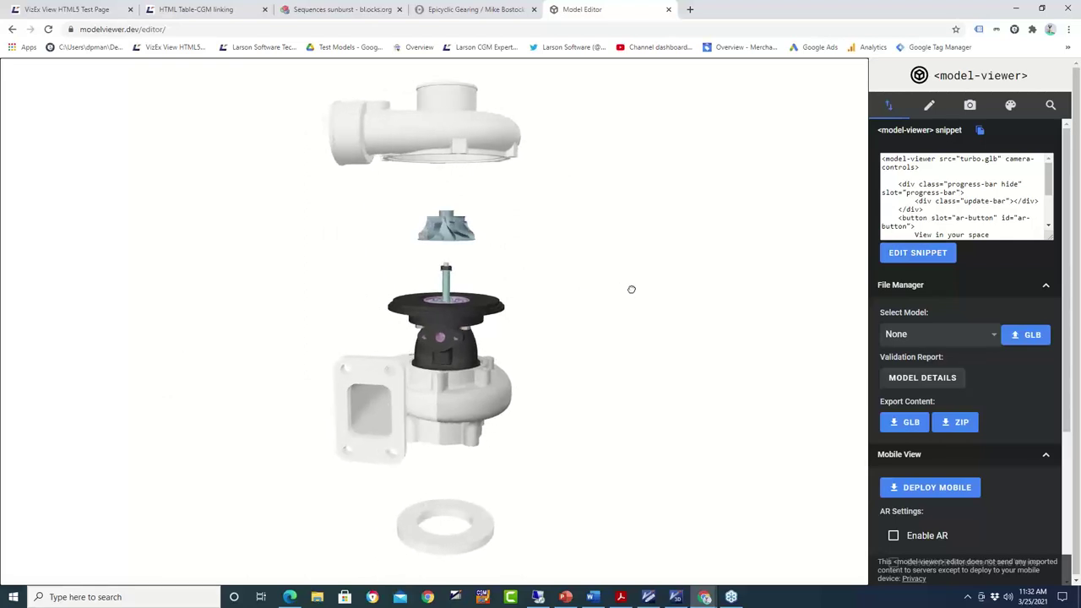
left_click_drag(631, 290, 447, 163)
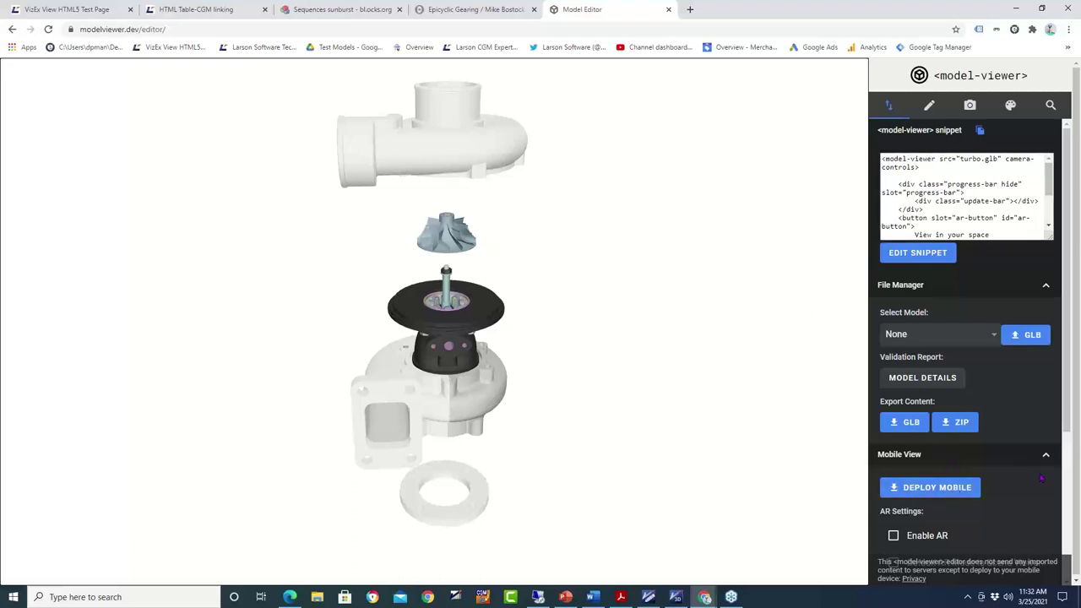
left_click_drag(1069, 409, 1065, 532)
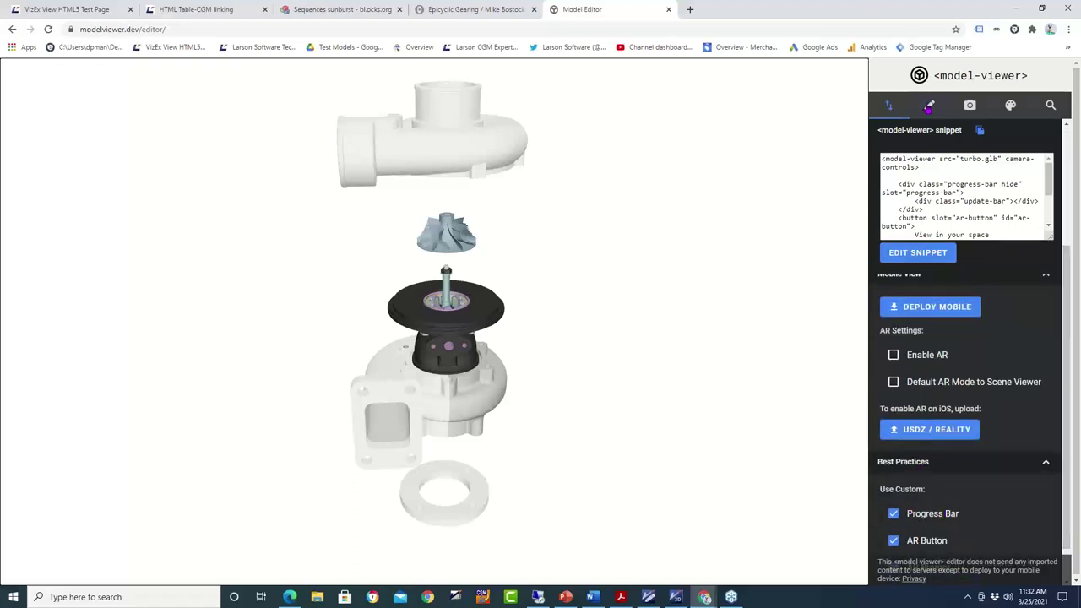
left_click(929, 105)
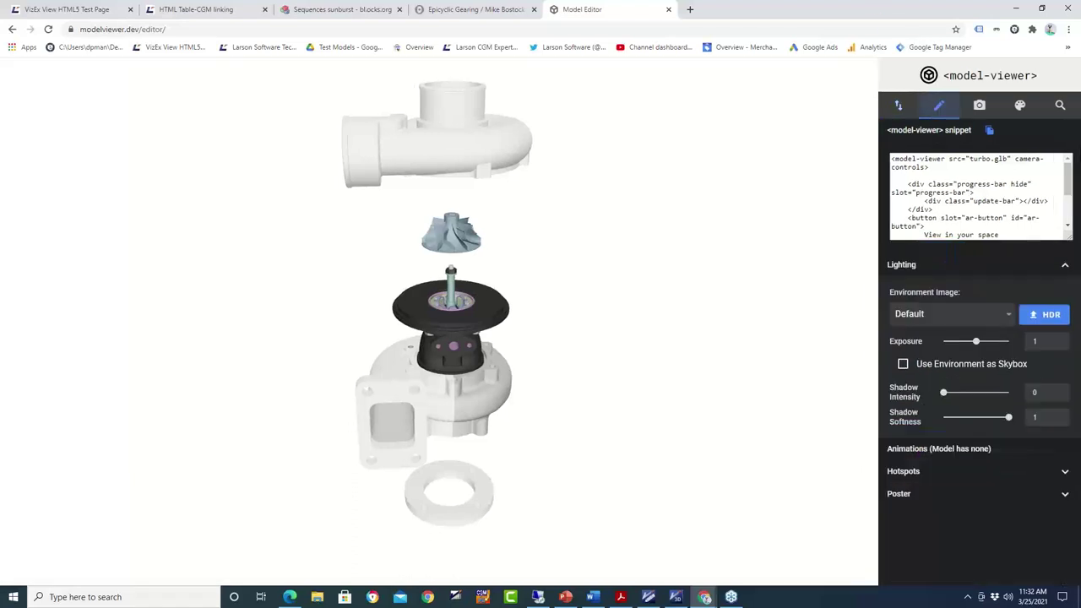
left_click(924, 474)
left_click(932, 505)
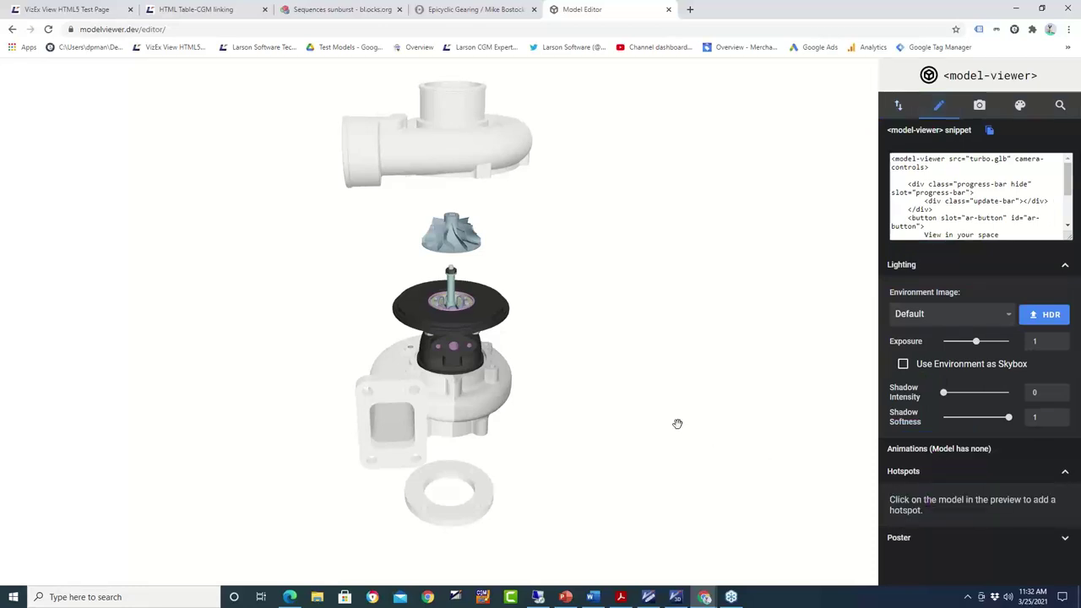
left_click(500, 145)
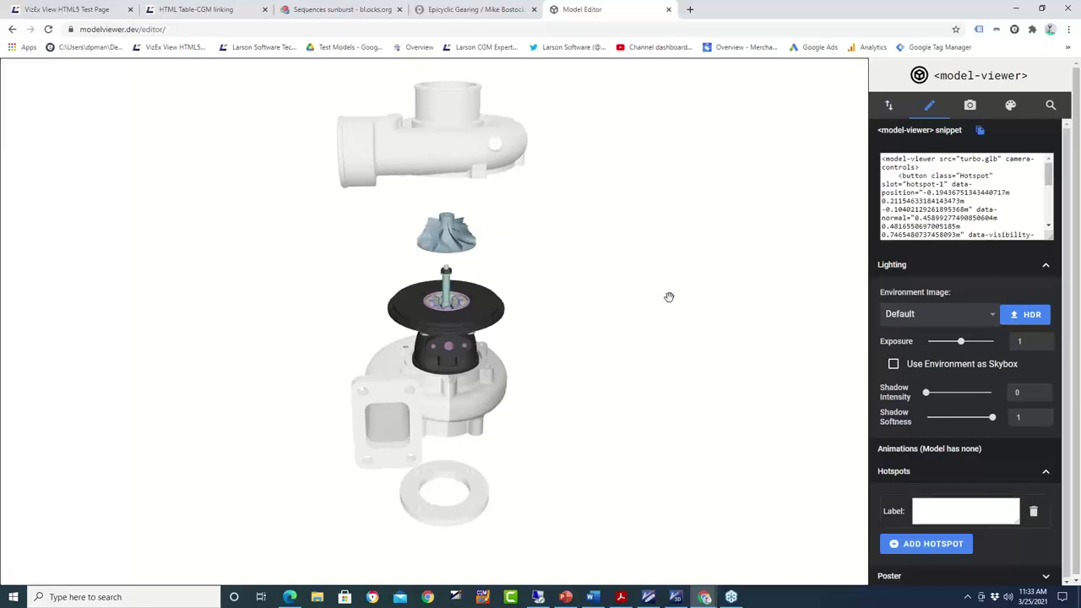
Label the new hotspot "exhaust" and check how the label follows the turbocharger from other angles
left_click(950, 500)
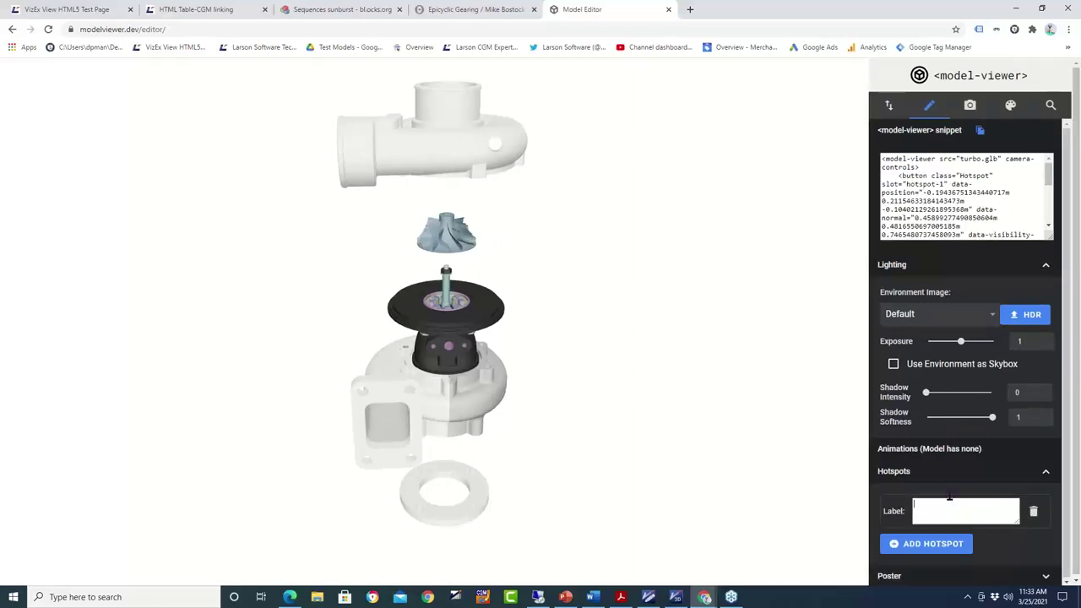
type("t")
key("BackSpace")
type("exhaust")
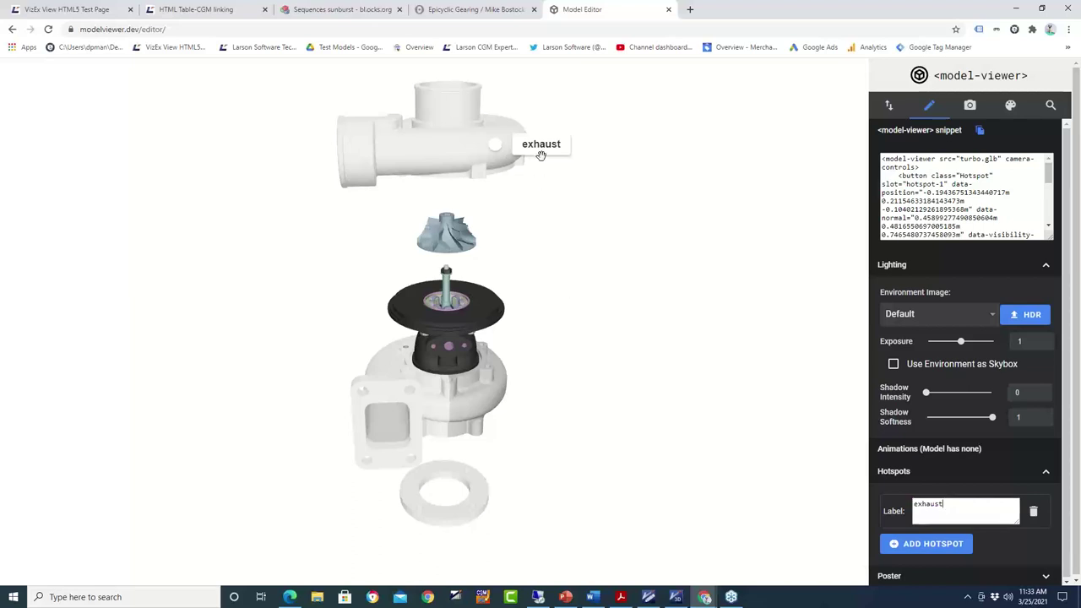
left_click(497, 150)
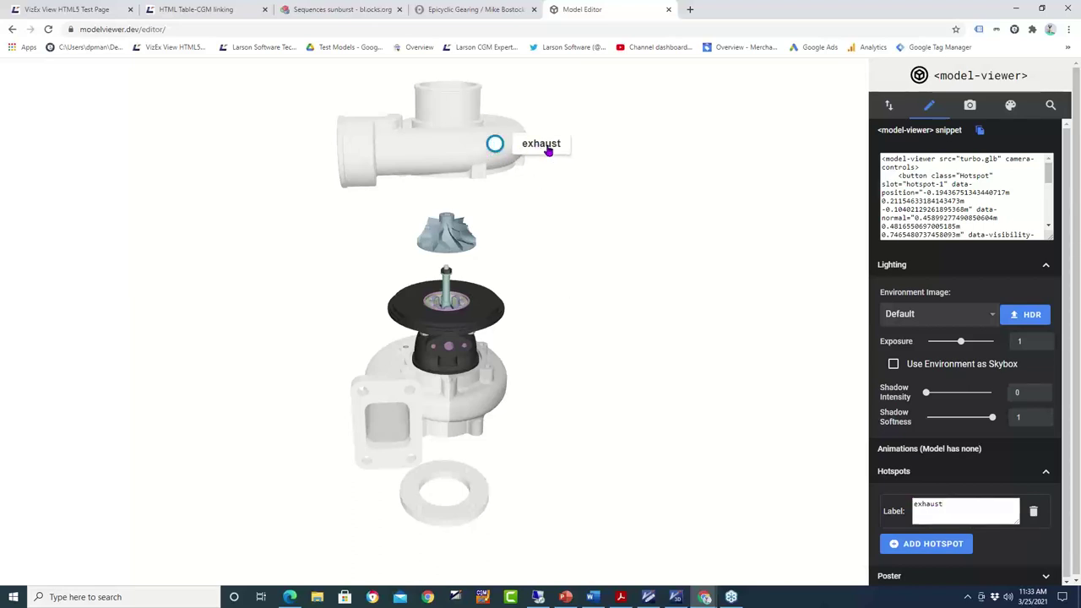
left_click_drag(520, 223, 506, 391)
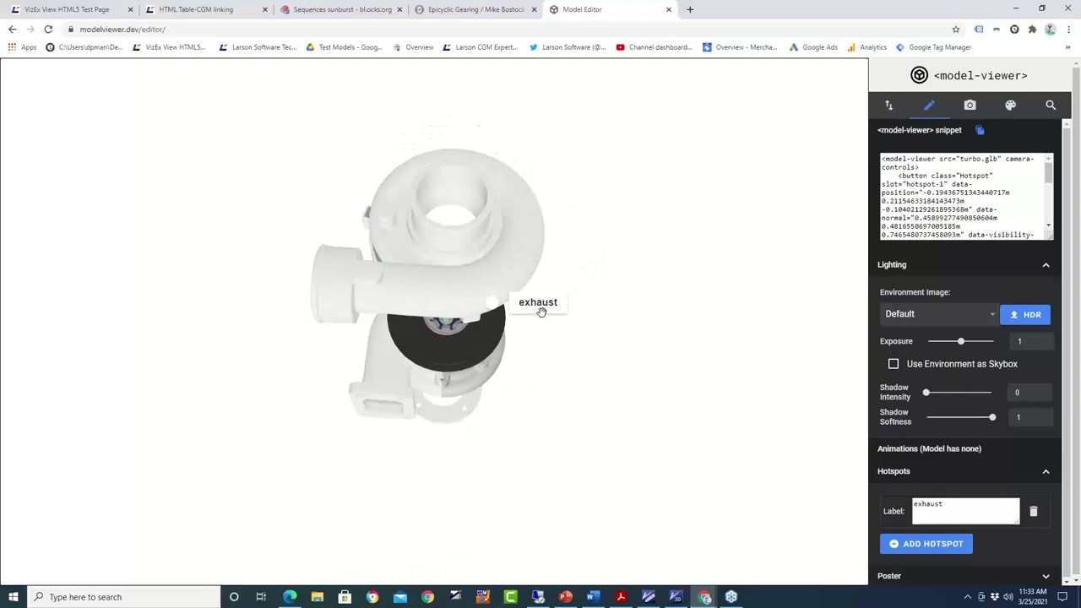
left_click_drag(520, 351, 568, 336)
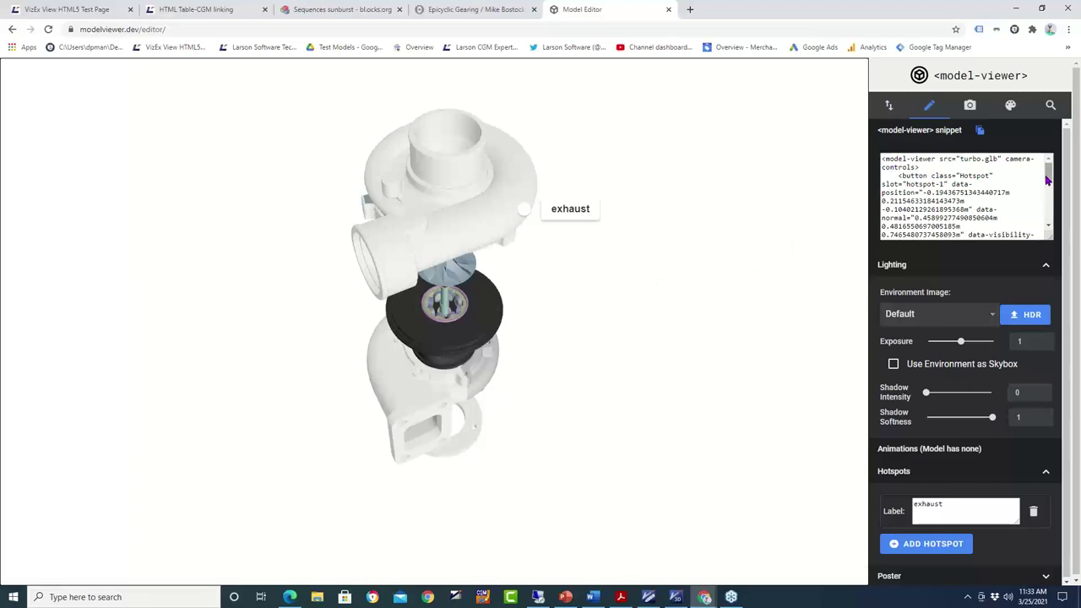
mouse_move(1050, 176)
left_mouse_down()
mouse_move(1052, 232)
mouse_move(1050, 169)
left_mouse_up()
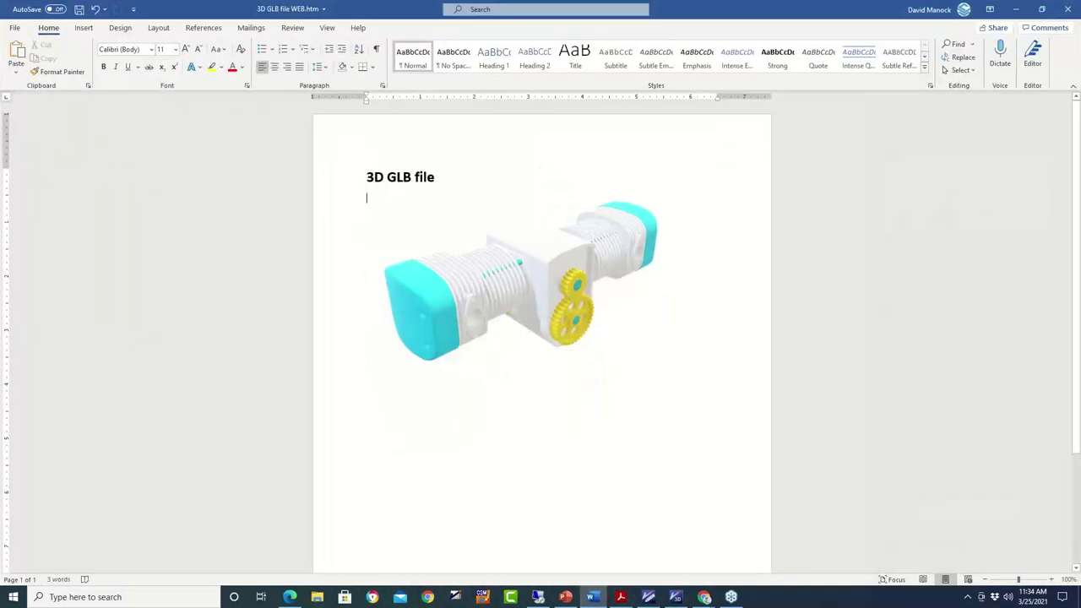
Tilt the two-cylinder engine 3D model in the Word document to a slightly different angle
left_click(537, 276)
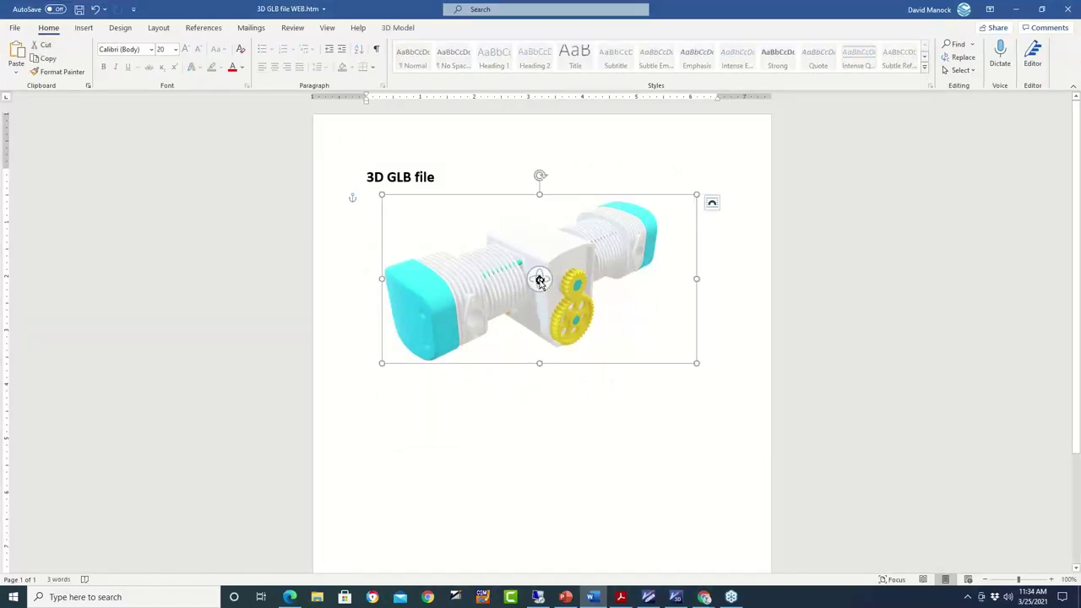
mouse_move(540, 278)
left_mouse_down()
mouse_move(468, 307)
mouse_move(470, 208)
mouse_move(644, 312)
mouse_move(622, 321)
mouse_move(708, 270)
mouse_move(533, 313)
mouse_move(487, 246)
mouse_move(542, 268)
mouse_move(545, 293)
left_mouse_up()
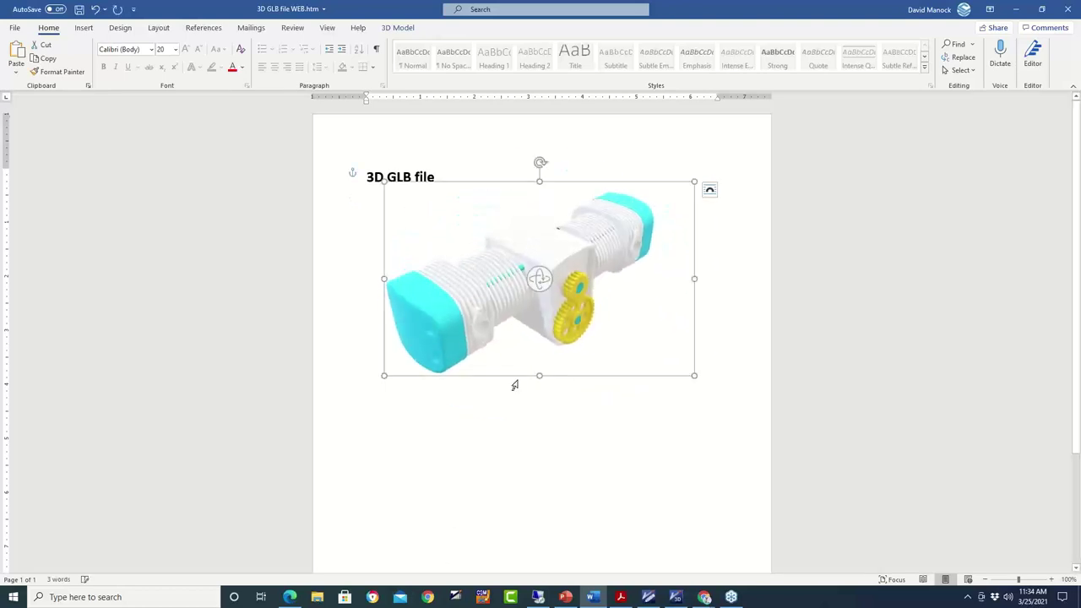
Insert the 3D model turbo.glb from the Desktop into the document
left_click(83, 28)
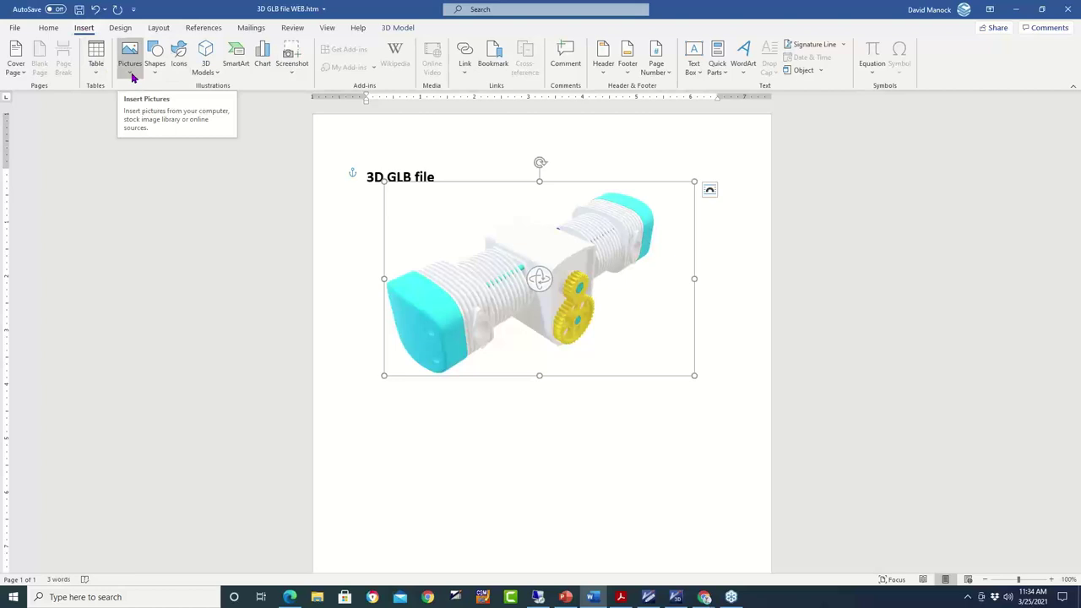
left_click(212, 75)
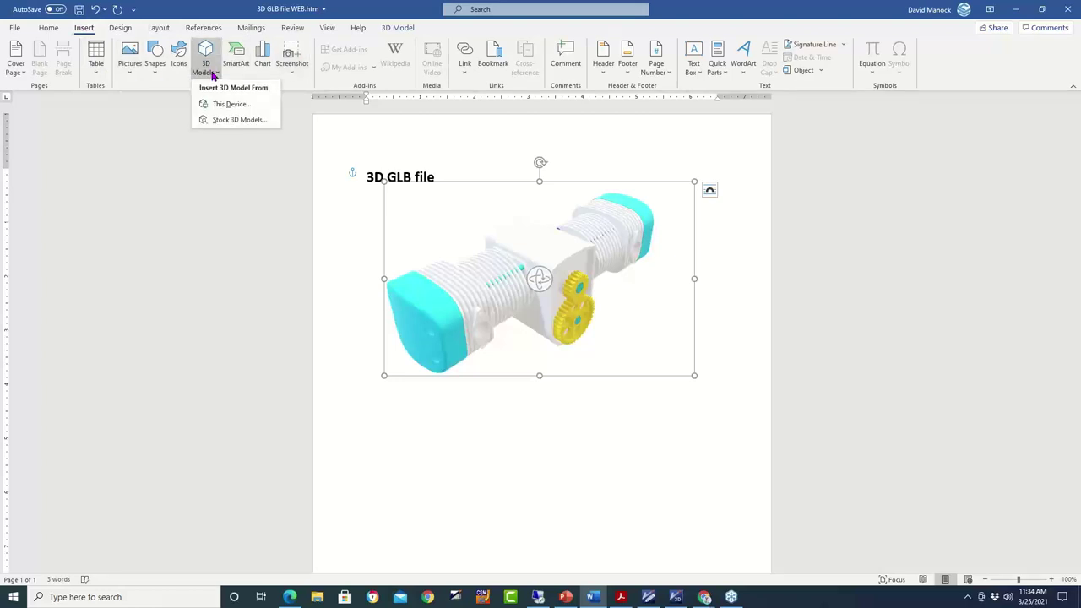
left_click(221, 104)
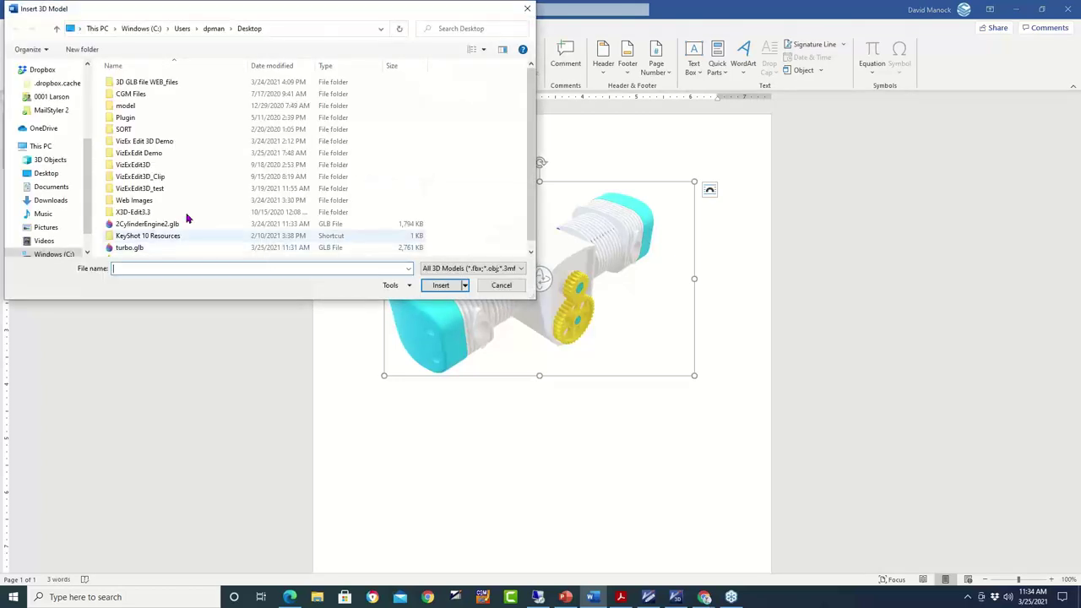
left_click(49, 174)
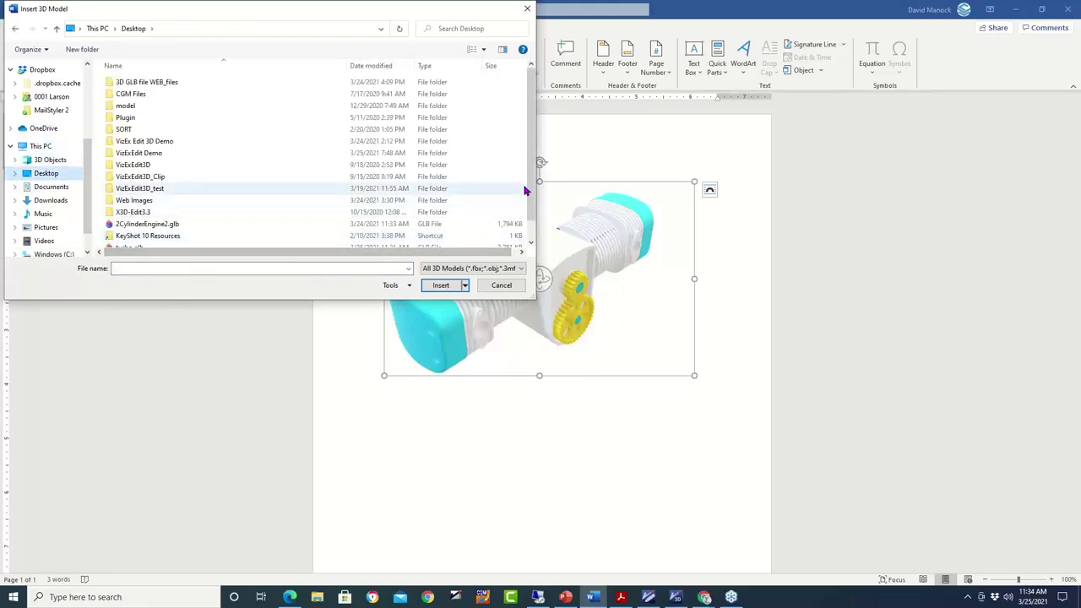
scroll(528, 203, "down", 1)
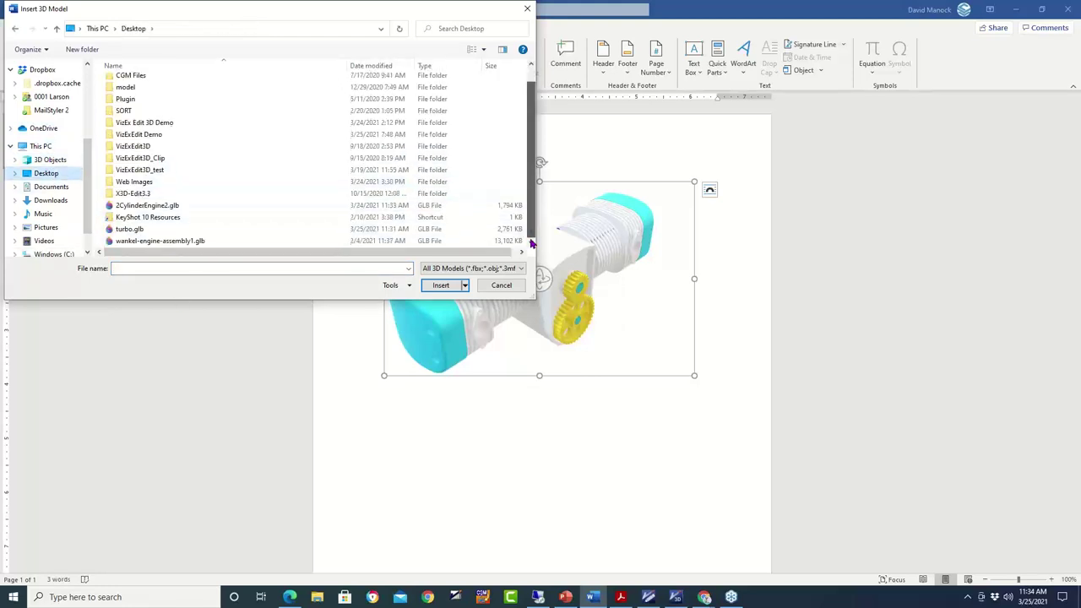
left_click(131, 230)
left_click(442, 286)
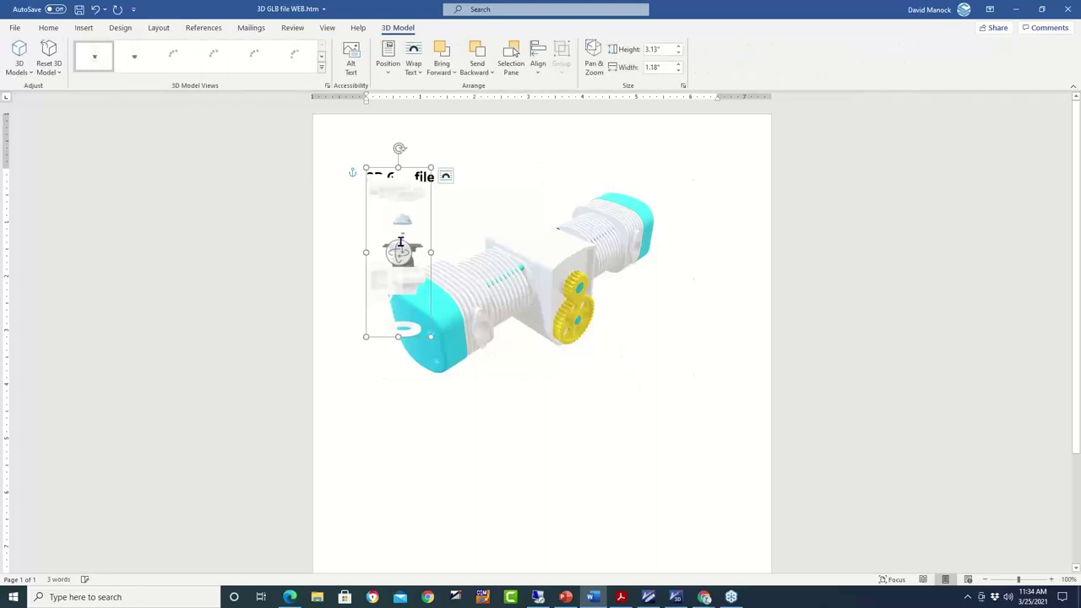
Move the turbocharger model into the empty area below the engine and enlarge it to more than twice its size
left_click(506, 396)
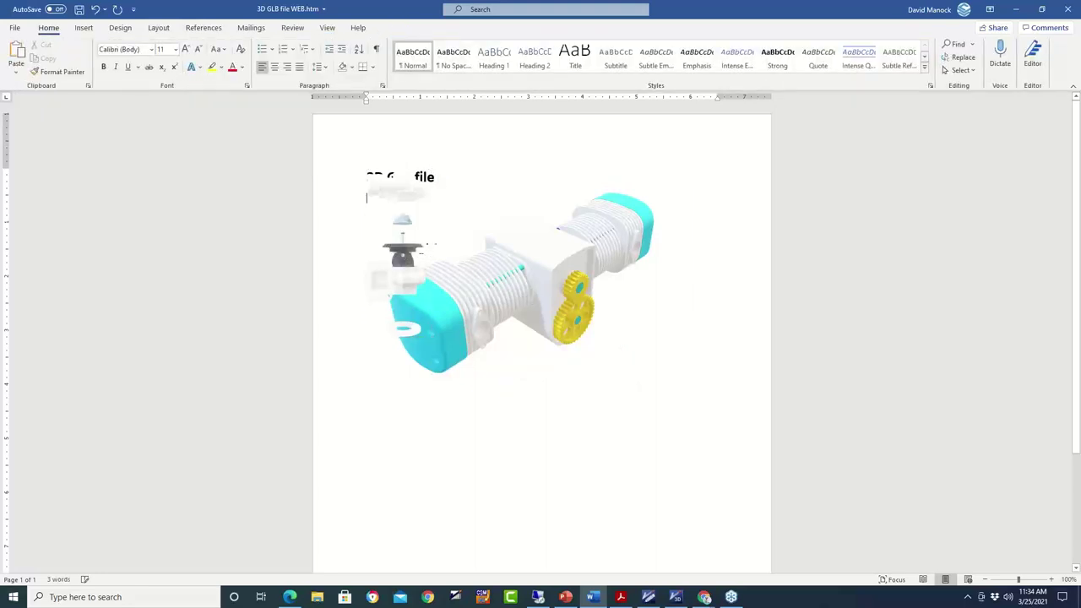
left_click(409, 194)
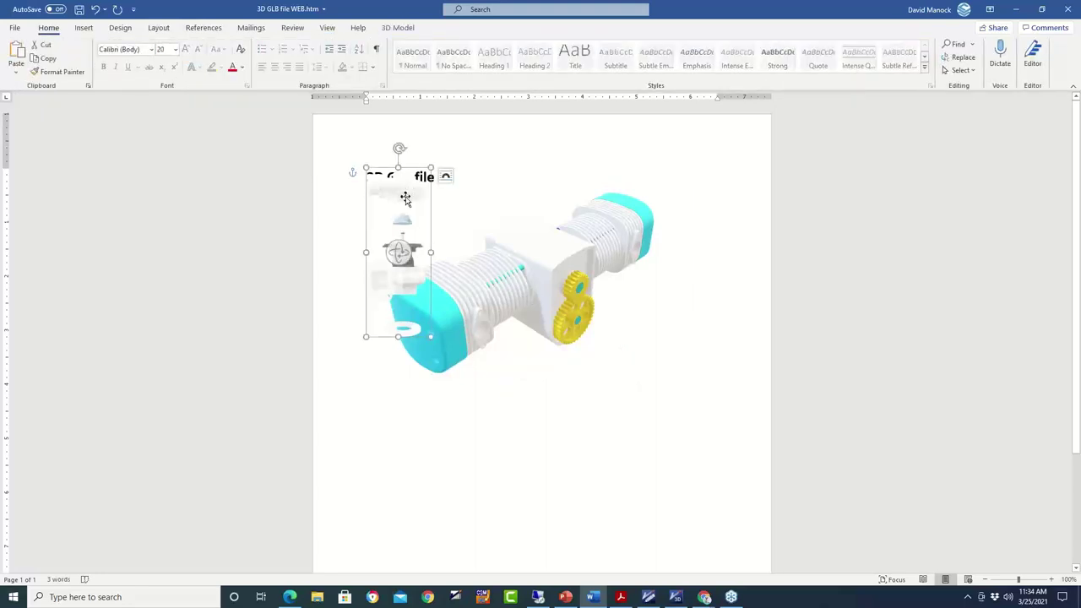
left_click_drag(446, 229, 523, 441)
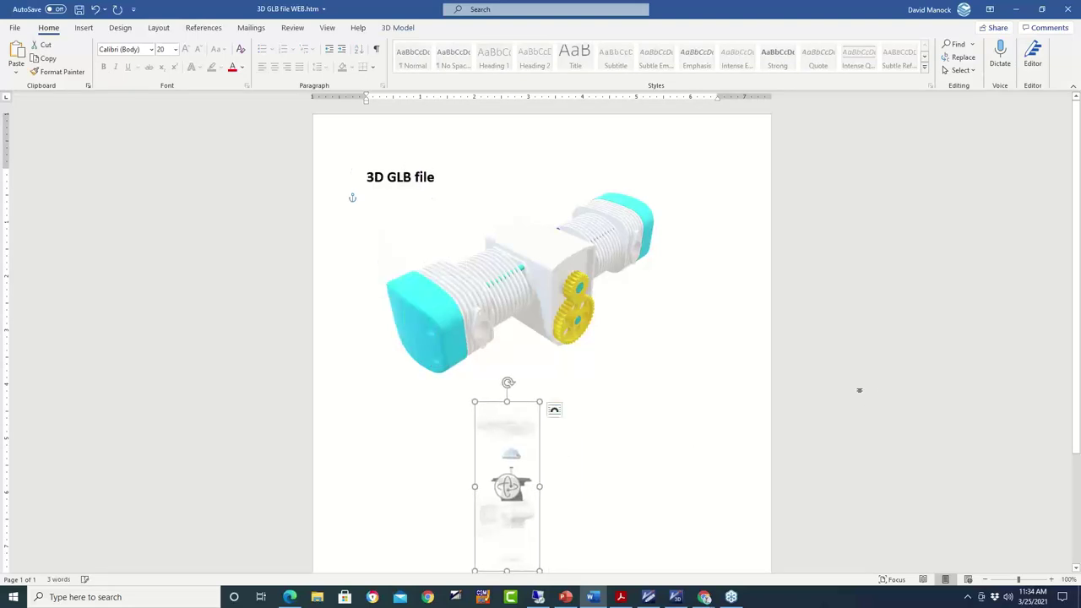
scroll(853, 387, "down", 1)
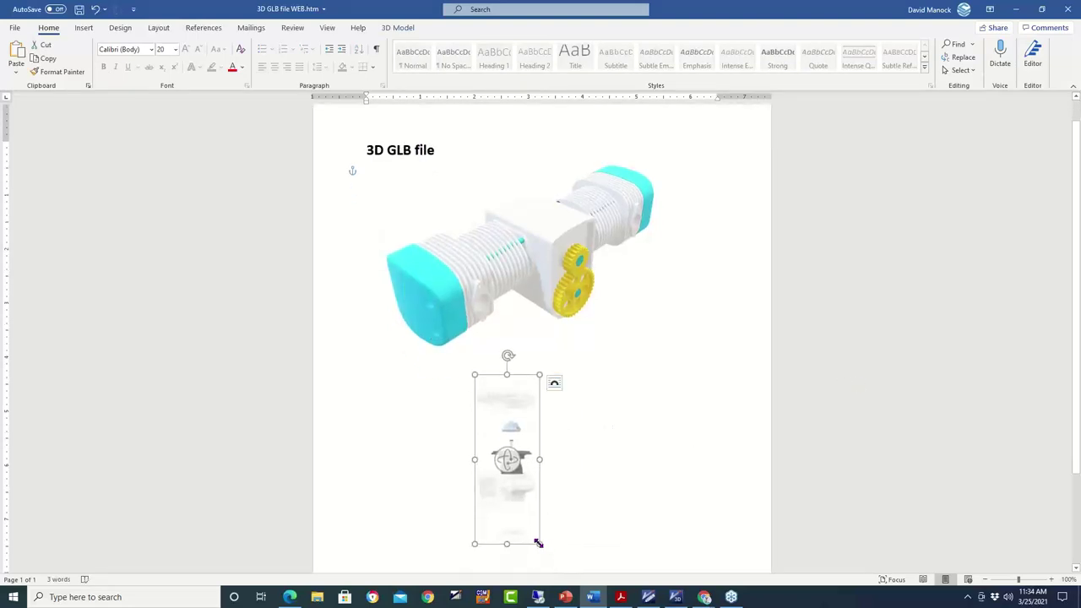
left_click_drag(538, 543, 618, 564)
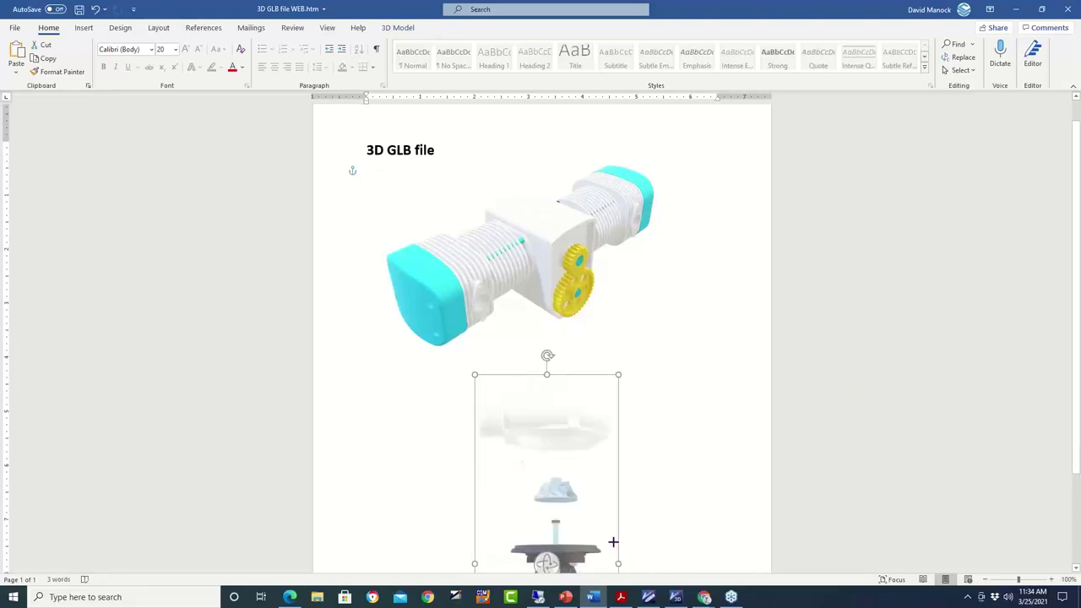
scroll(1067, 324, "down", 4)
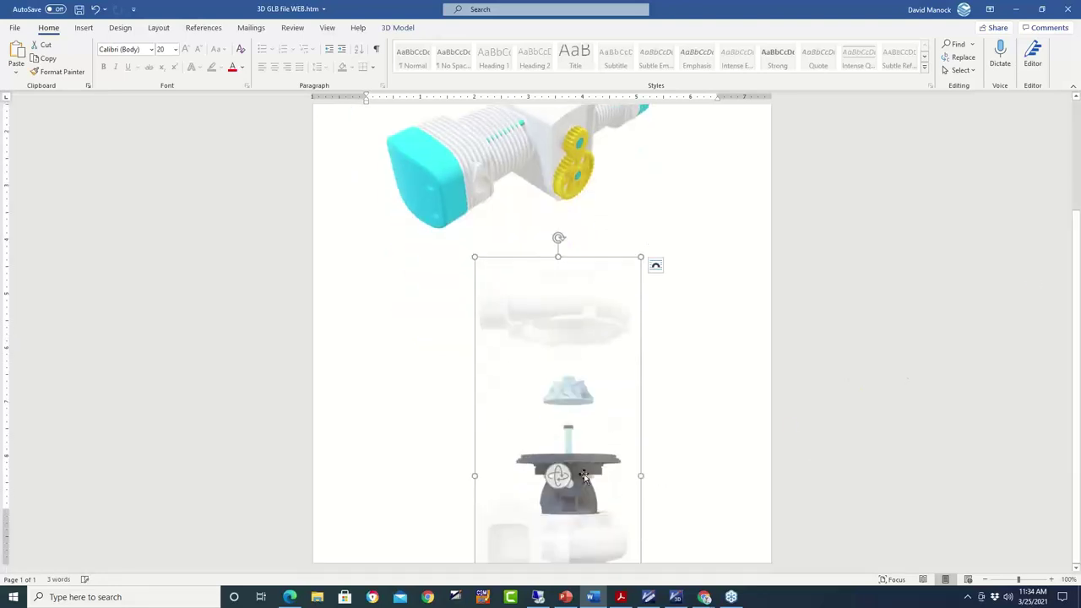
Rotate the exploded turbocharger model to show another side, and delete it from the page
left_click_drag(561, 479, 654, 401)
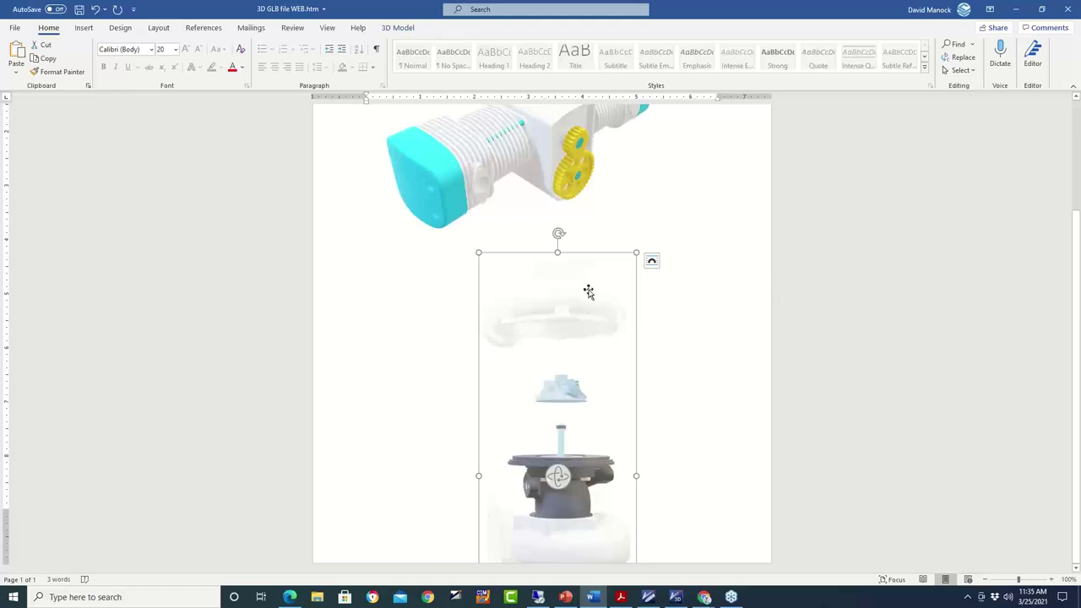
key("Delete")
Apply a straight-on preset view to the engine model and replace it with an angled preset view of the housing
left_click(484, 212)
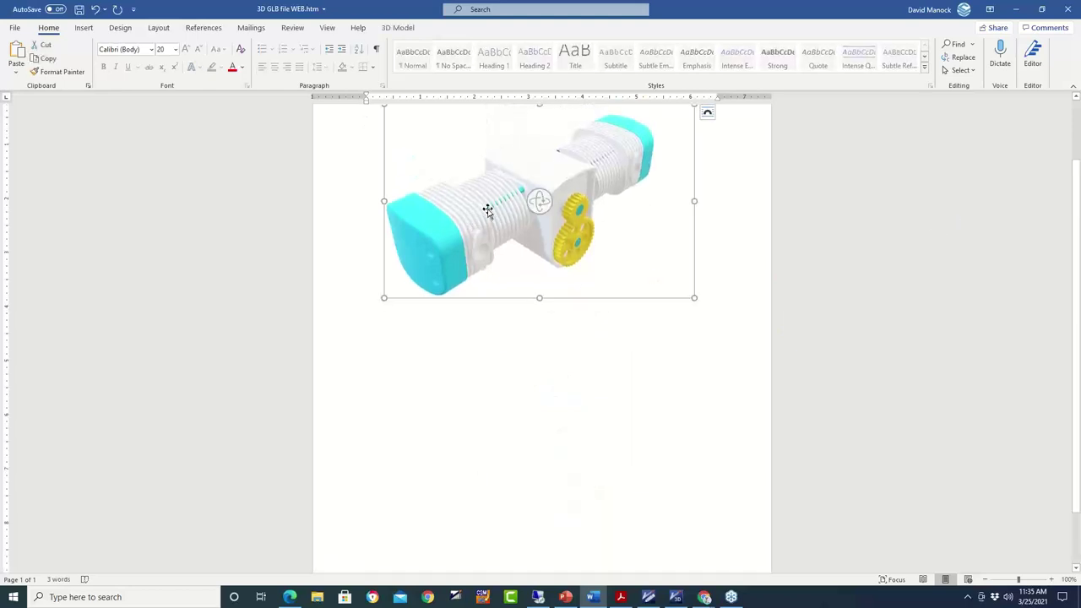
right_click(488, 208)
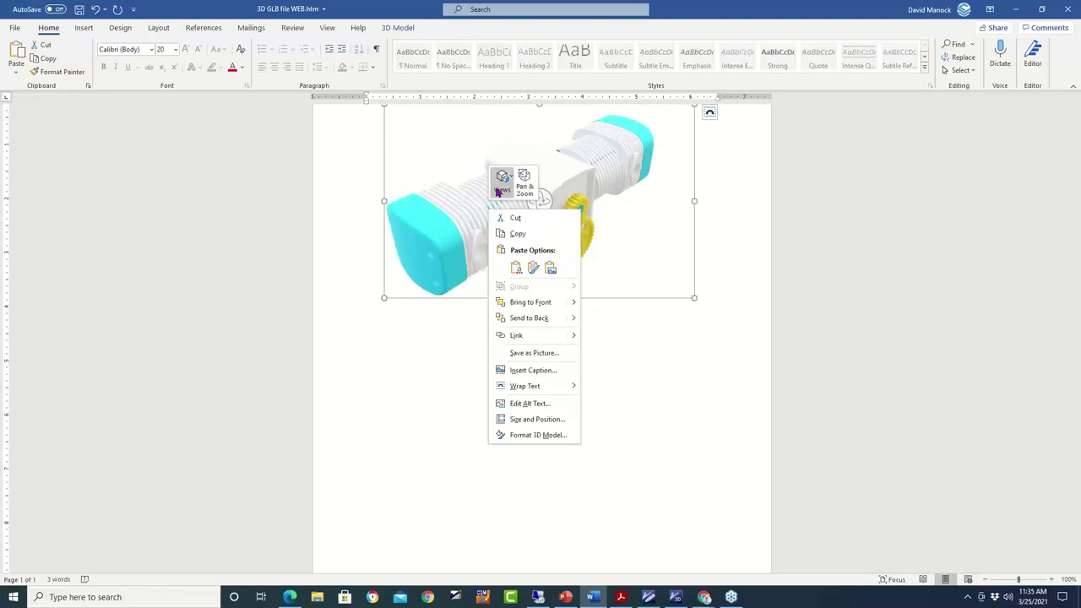
left_click(501, 184)
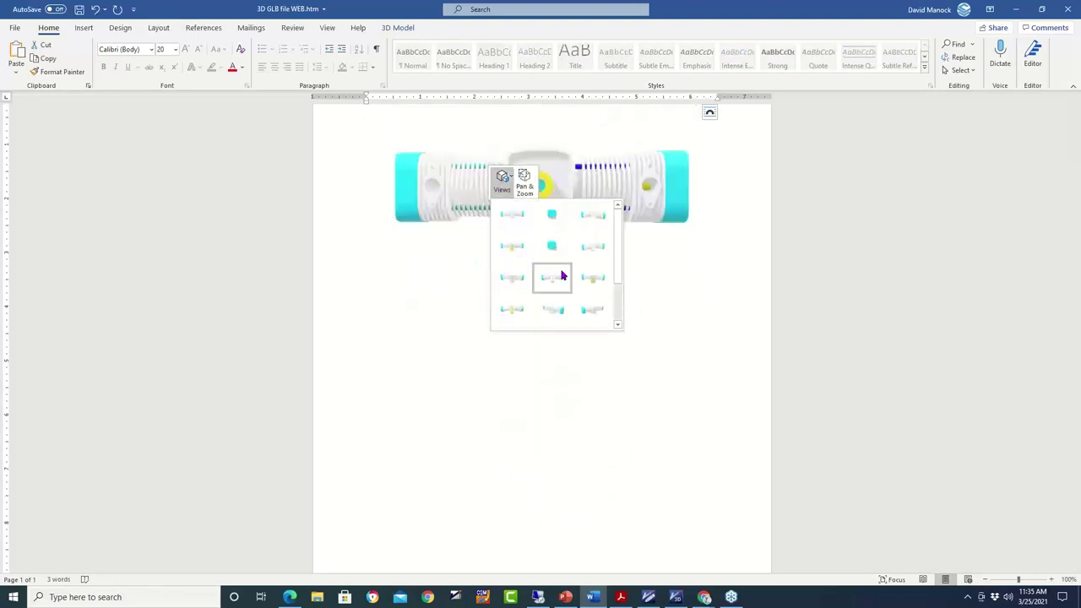
left_click(563, 283)
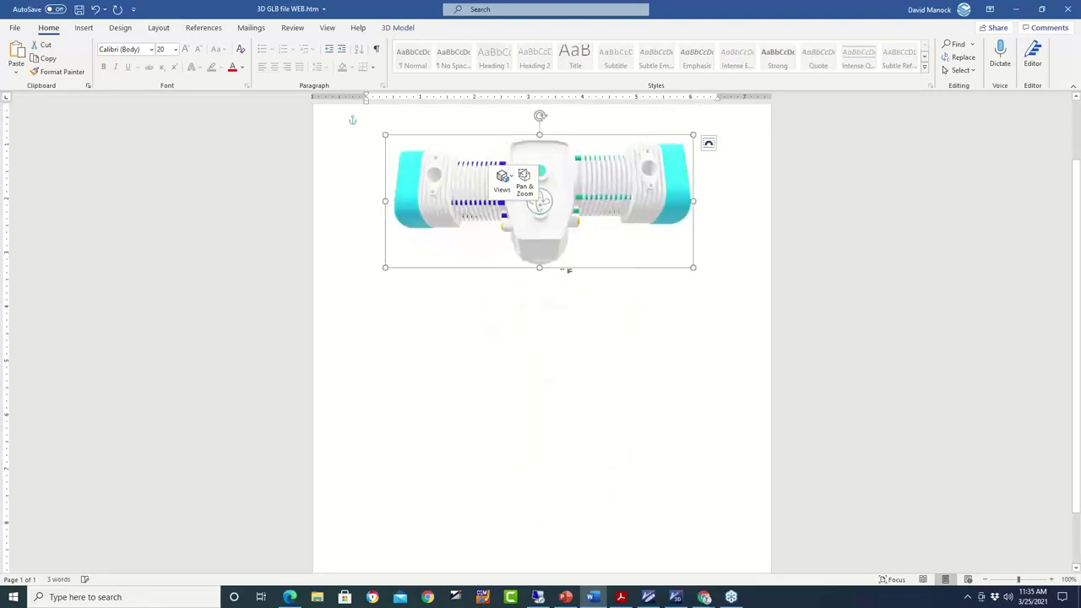
left_click(502, 179)
left_click(593, 319)
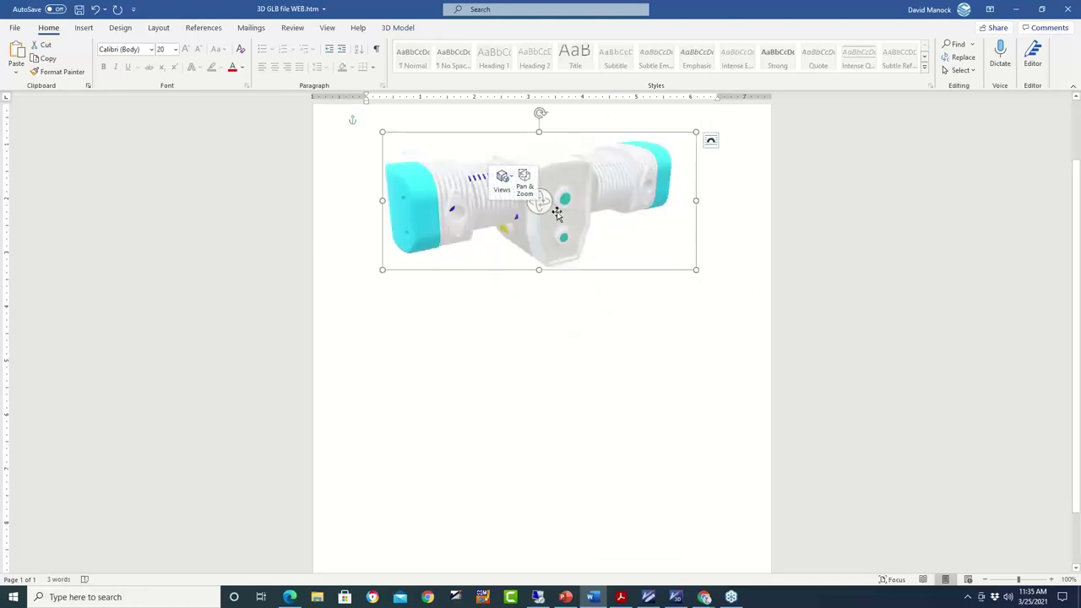
Rotate the engine model freely until its flat housing plate faces the reader, and deselect it
left_click_drag(540, 204, 493, 234)
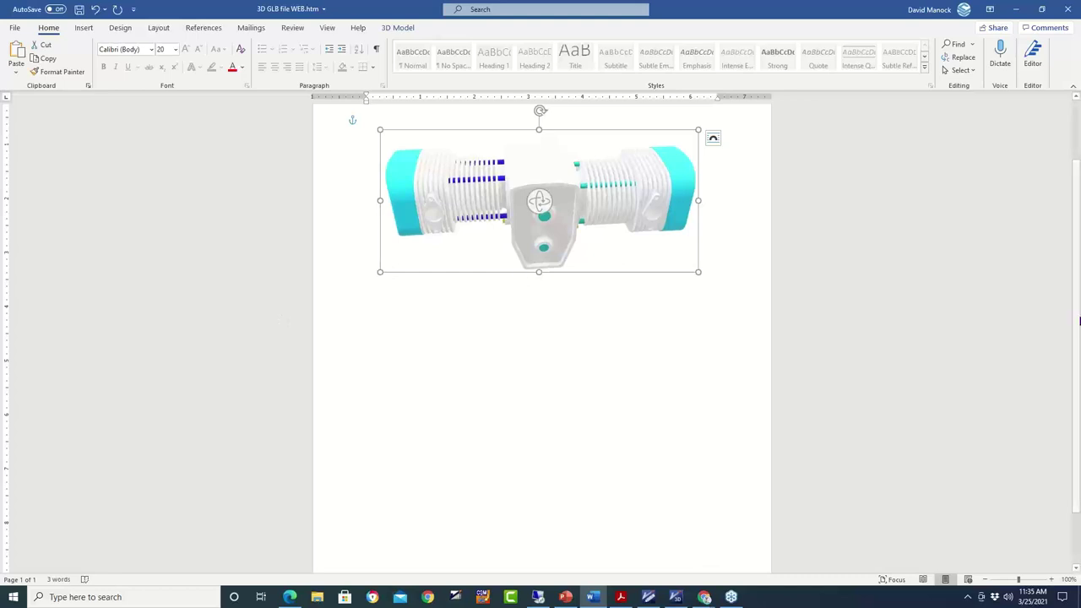
scroll(787, 211, "up", 2)
left_click(517, 372)
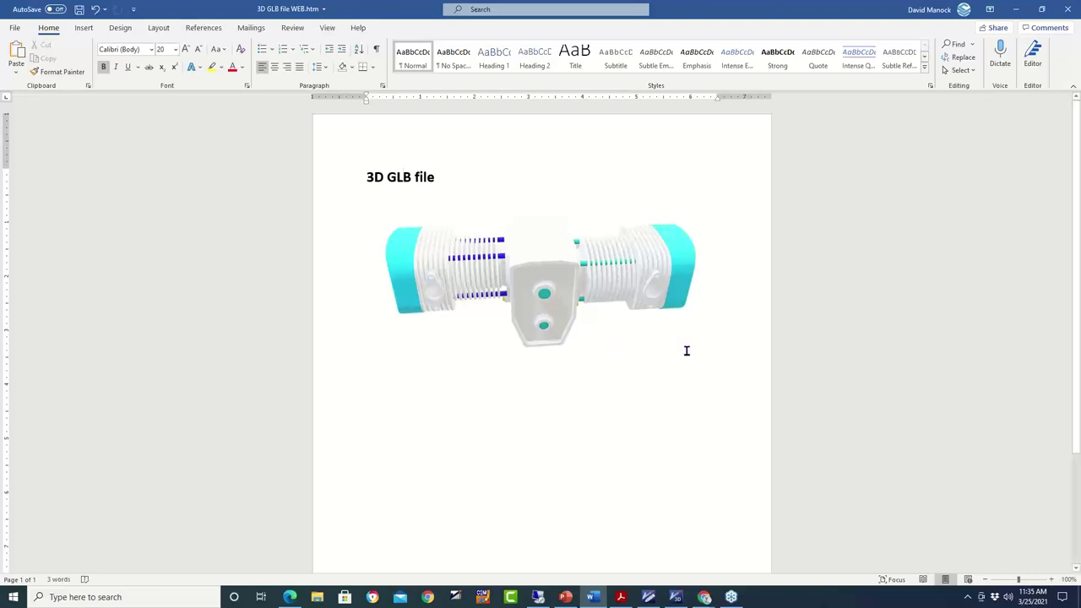
left_click(565, 597)
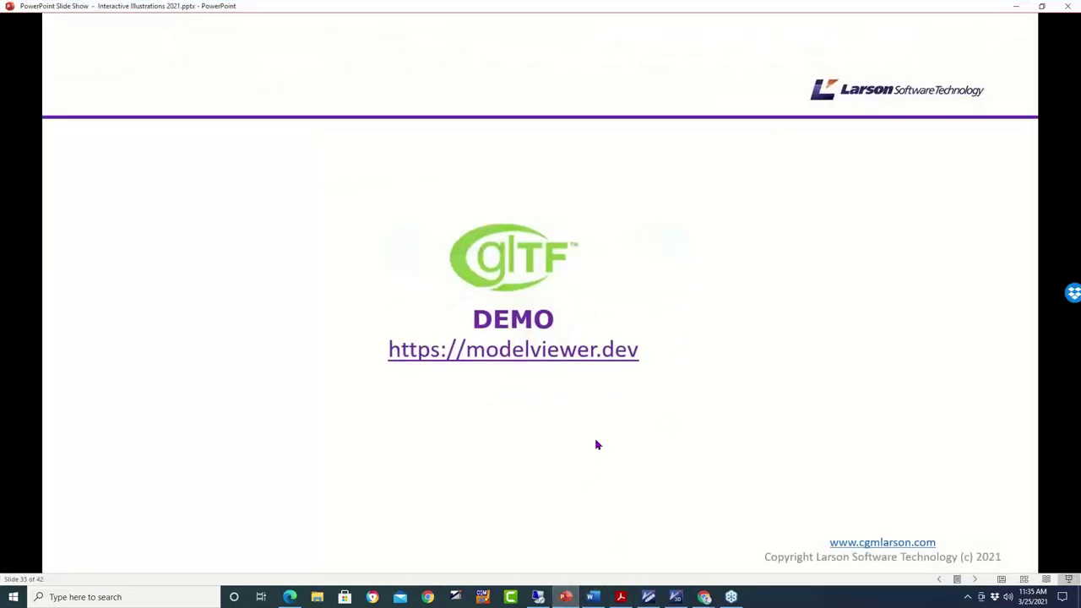
left_click(590, 444)
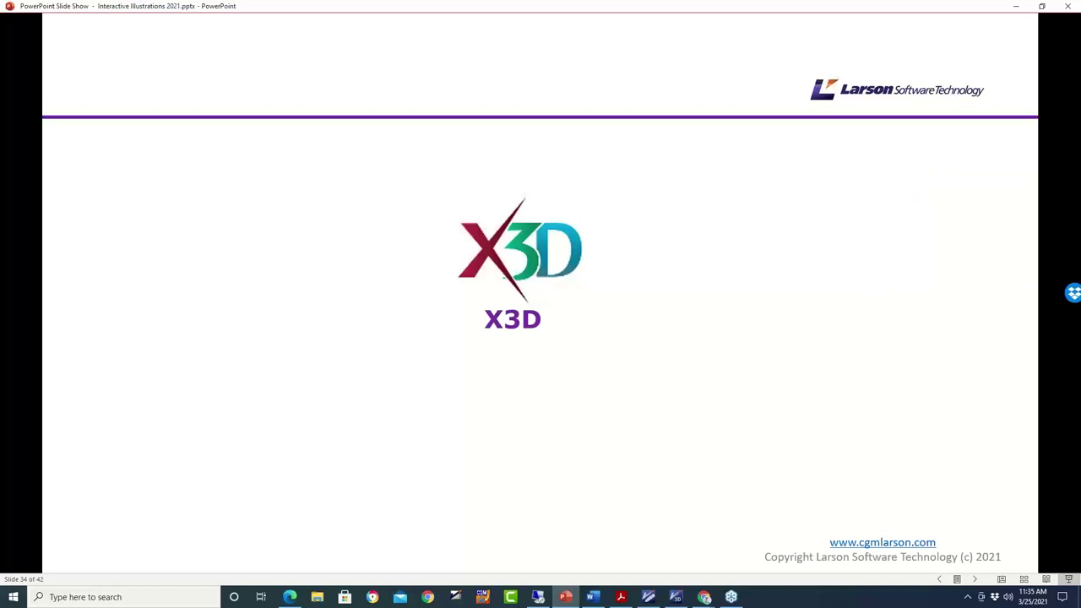
key("Right")
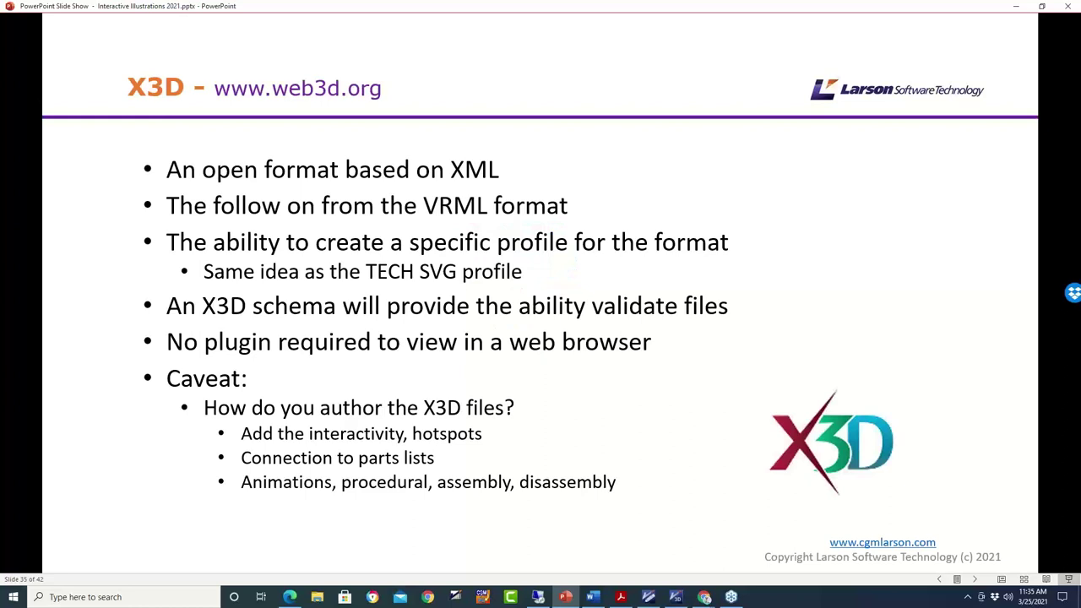